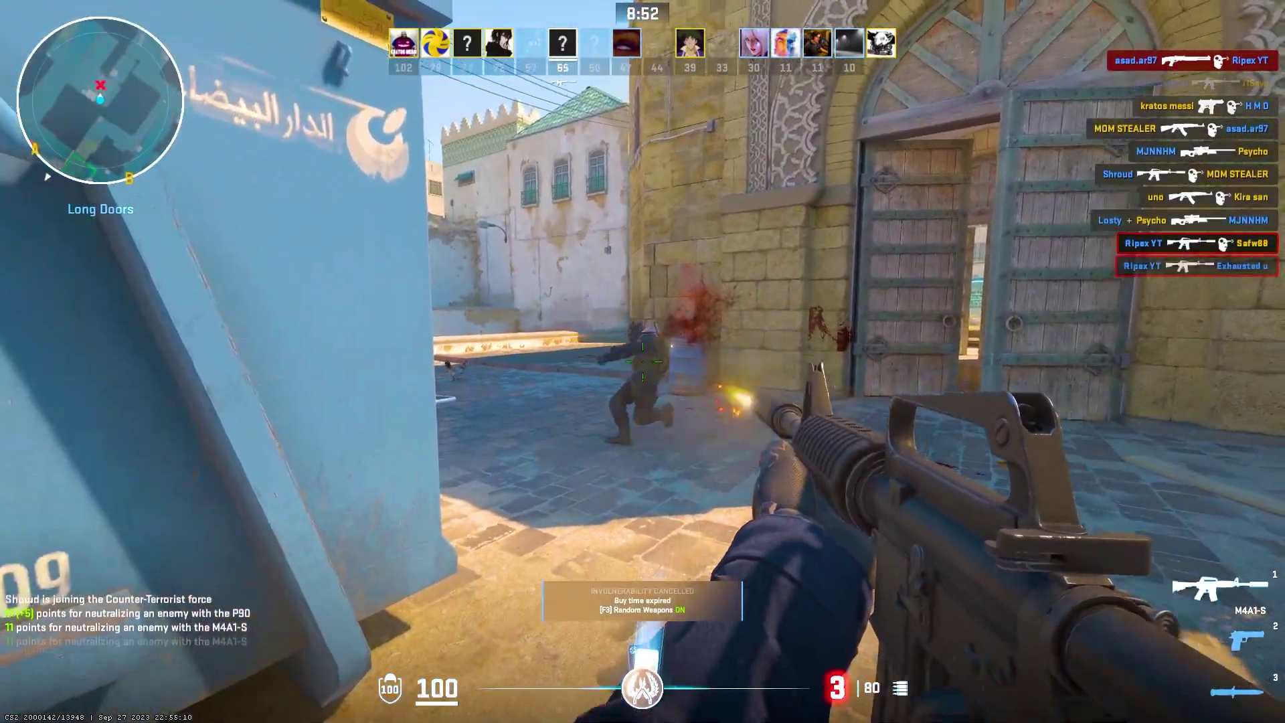
Finish the CS2 round by reloading, firing at the enemy and moving toward Long Doors.
key("a")
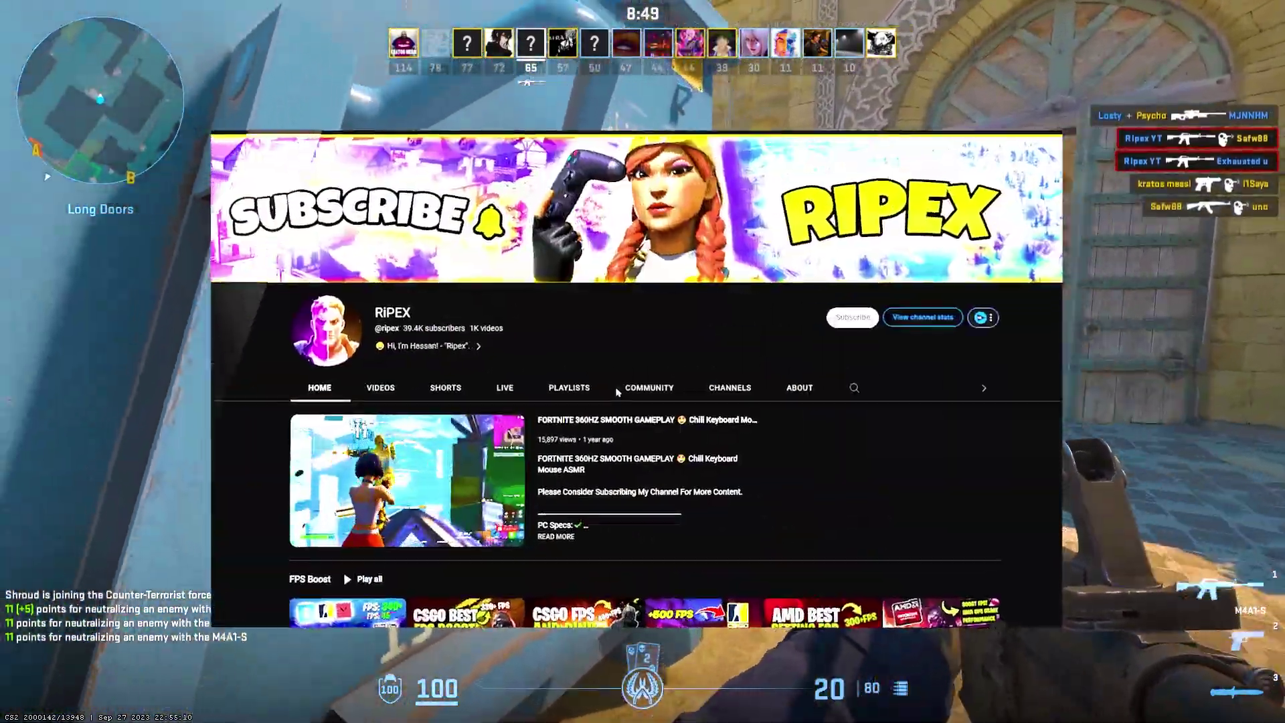
left_click(643, 362)
left_click(643, 362)
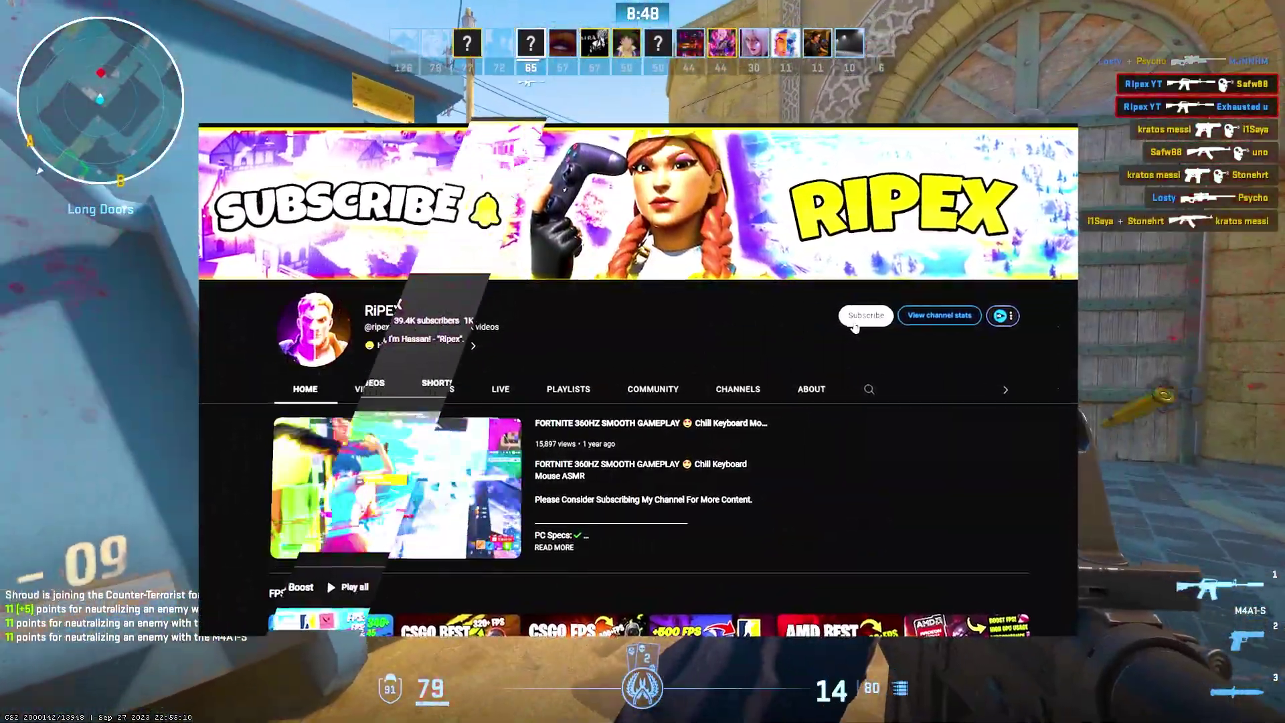
left_click(643, 361)
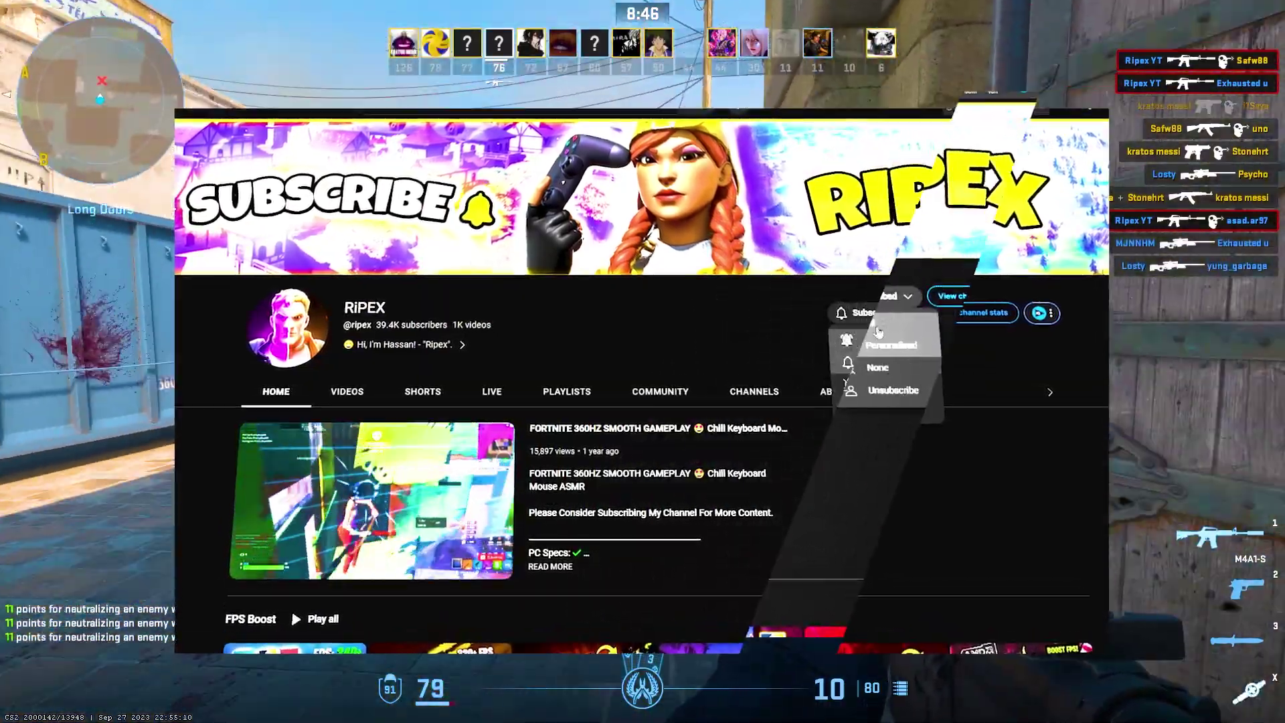
key("w")
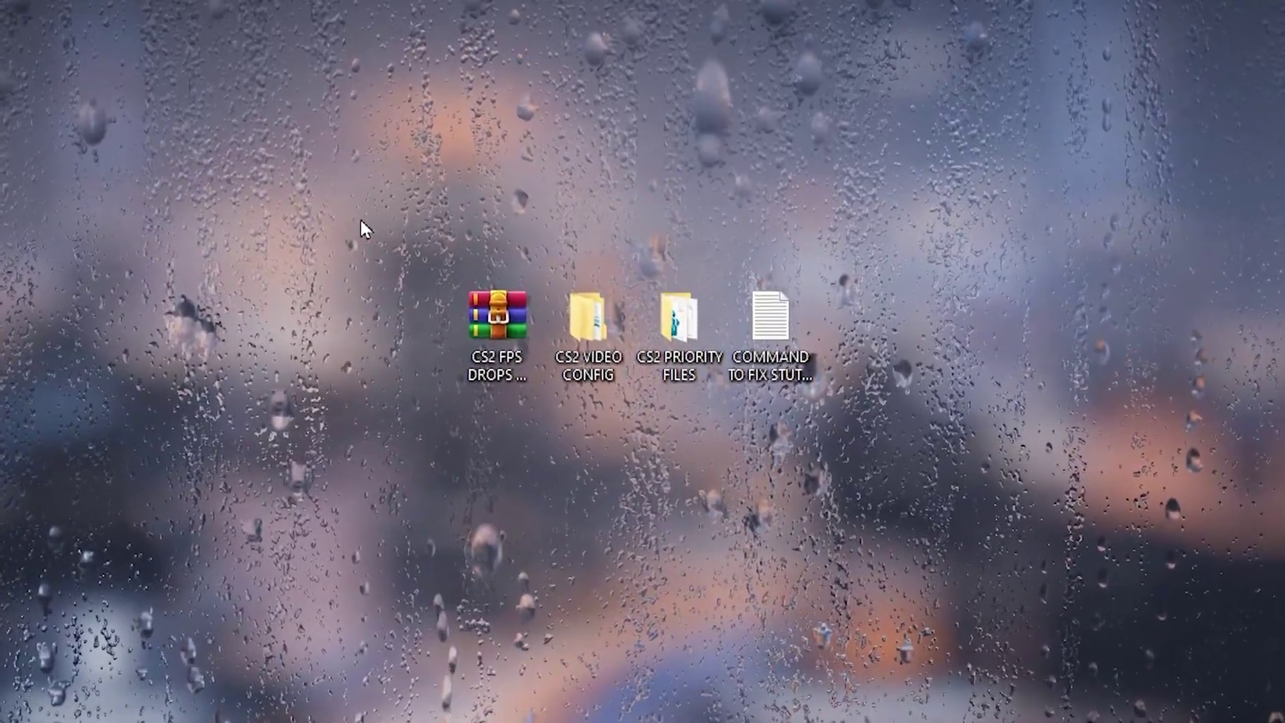
left_click_drag(455, 232, 918, 400)
left_click_drag(1042, 478, 1045, 479)
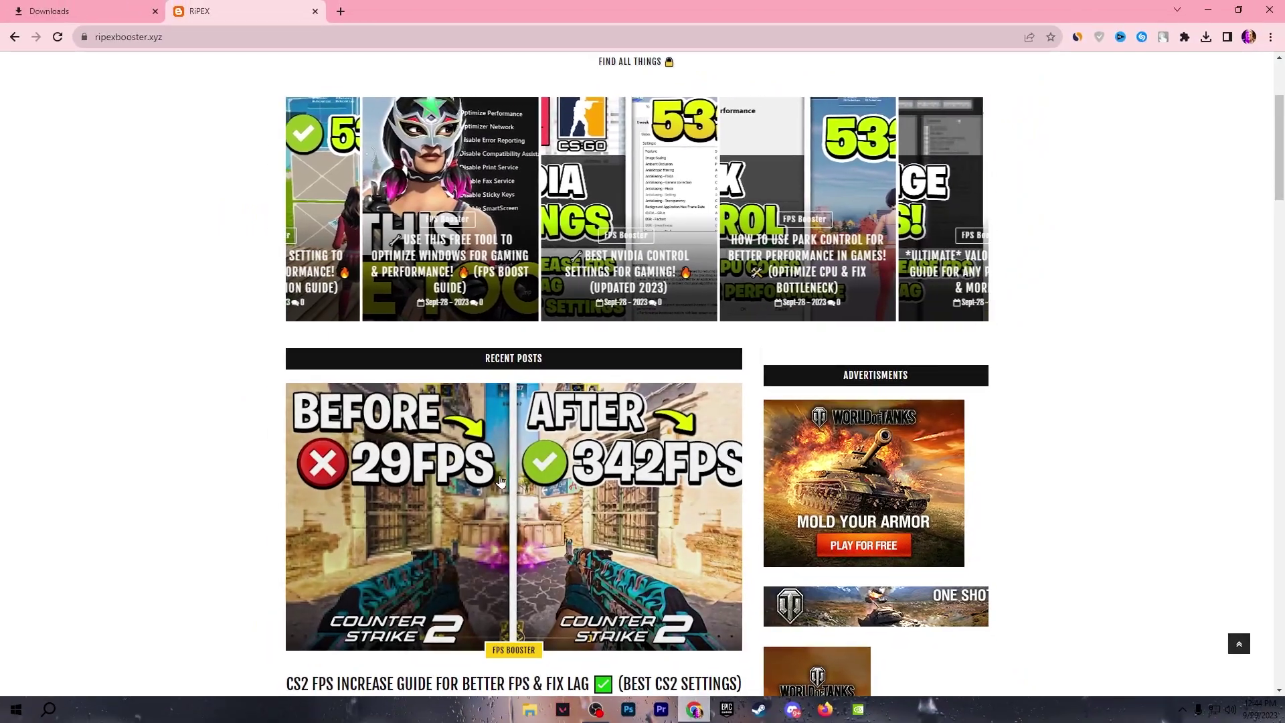
scroll(499, 480, "up", 3)
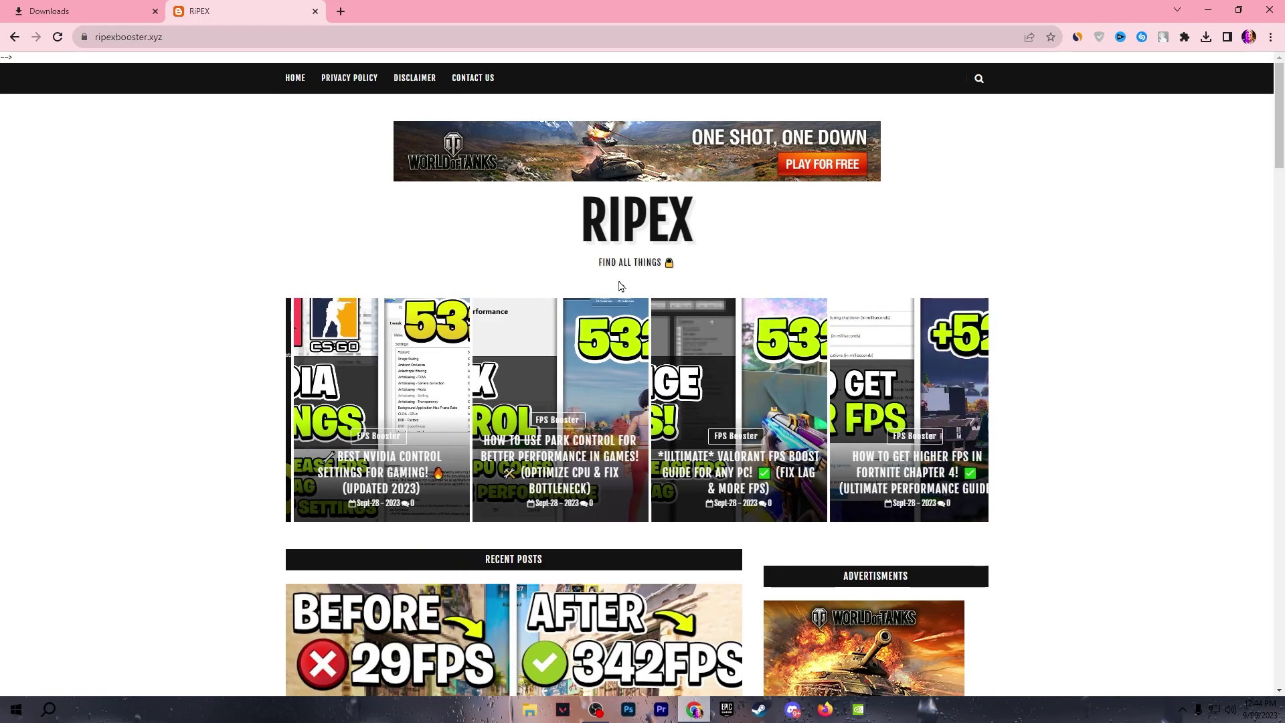
scroll(498, 402, "down", 5)
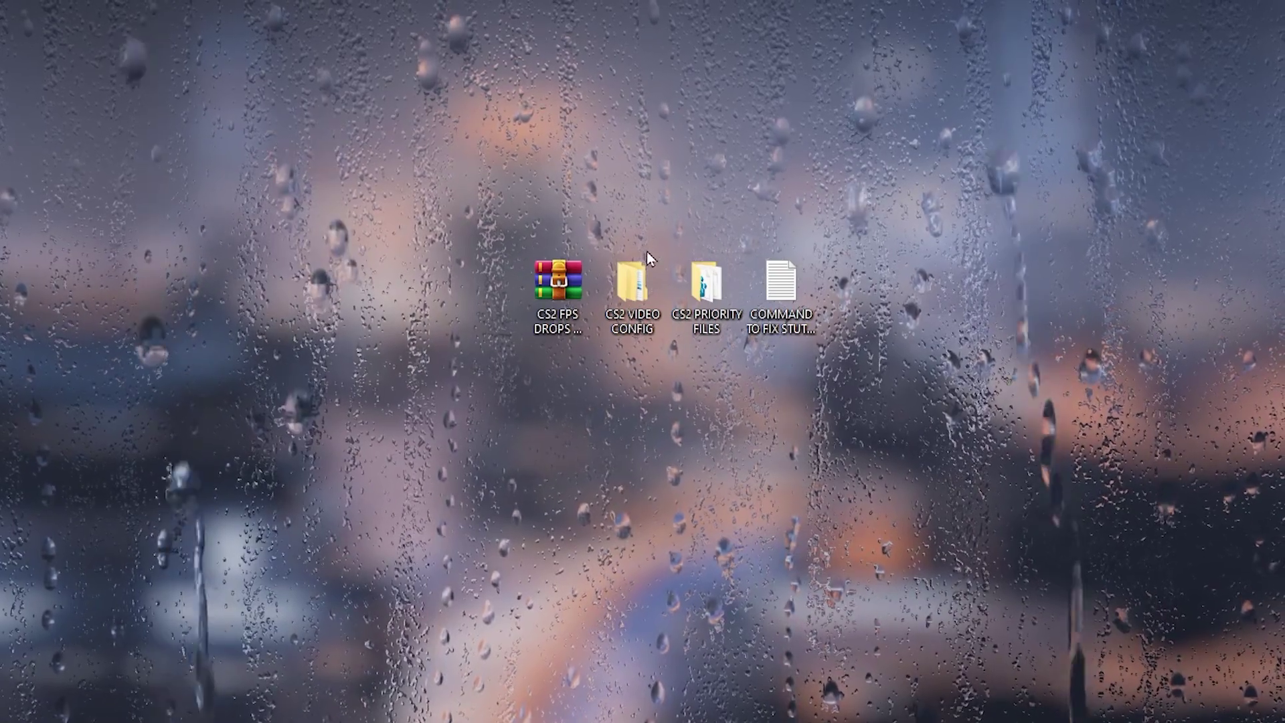
Open CS2 VIDEO CONFIG > LOW END PC OPTIMIZED and read cs2_video.txt in Notepad, then close it.
double_click(644, 295)
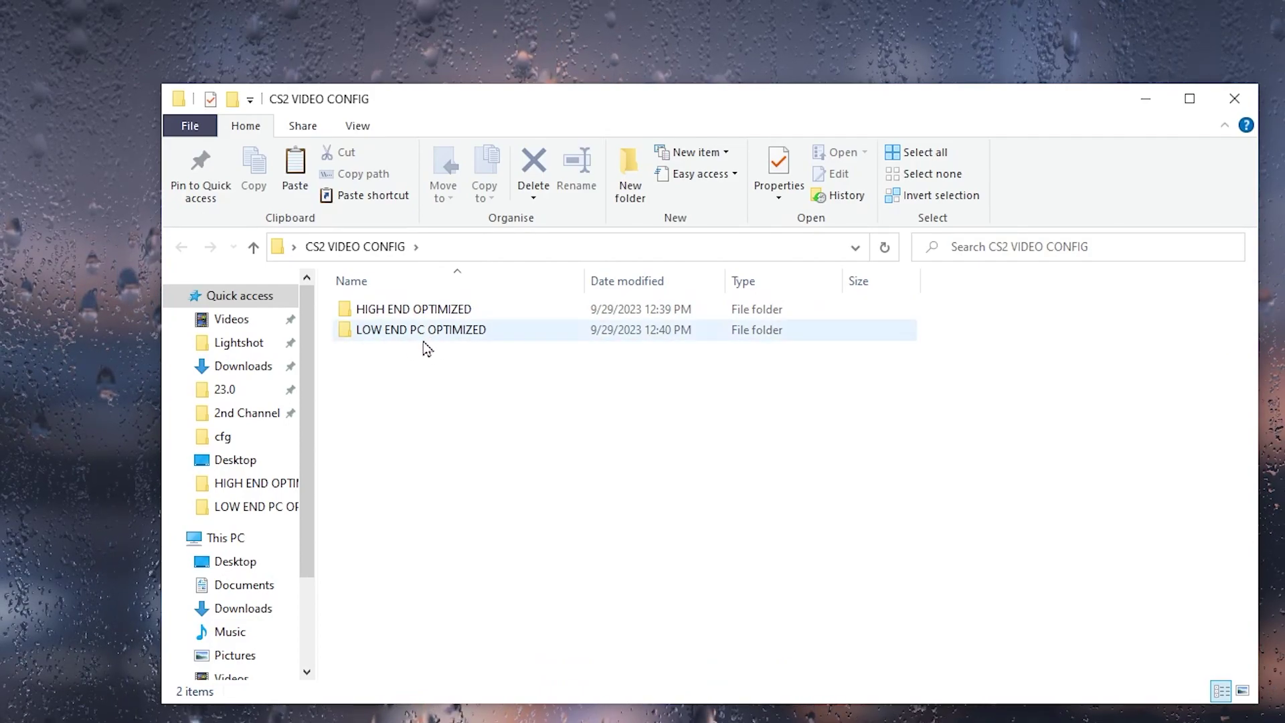
double_click(449, 338)
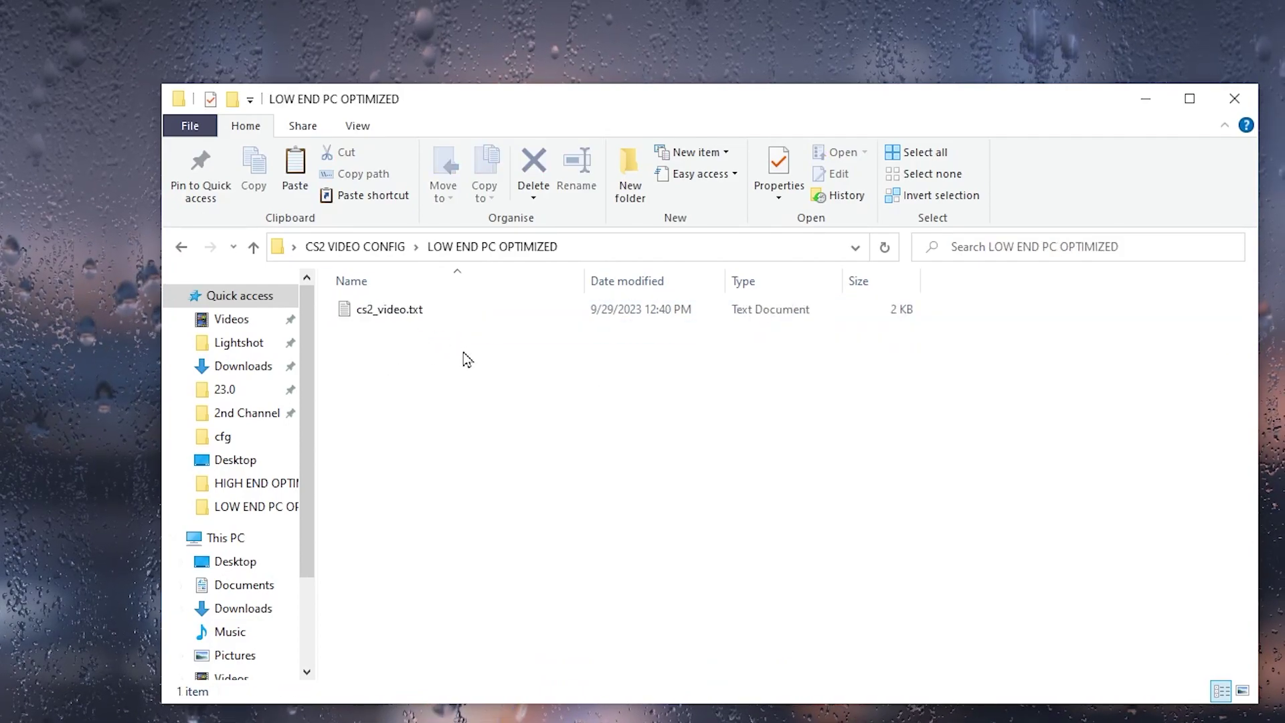
right_click(393, 313)
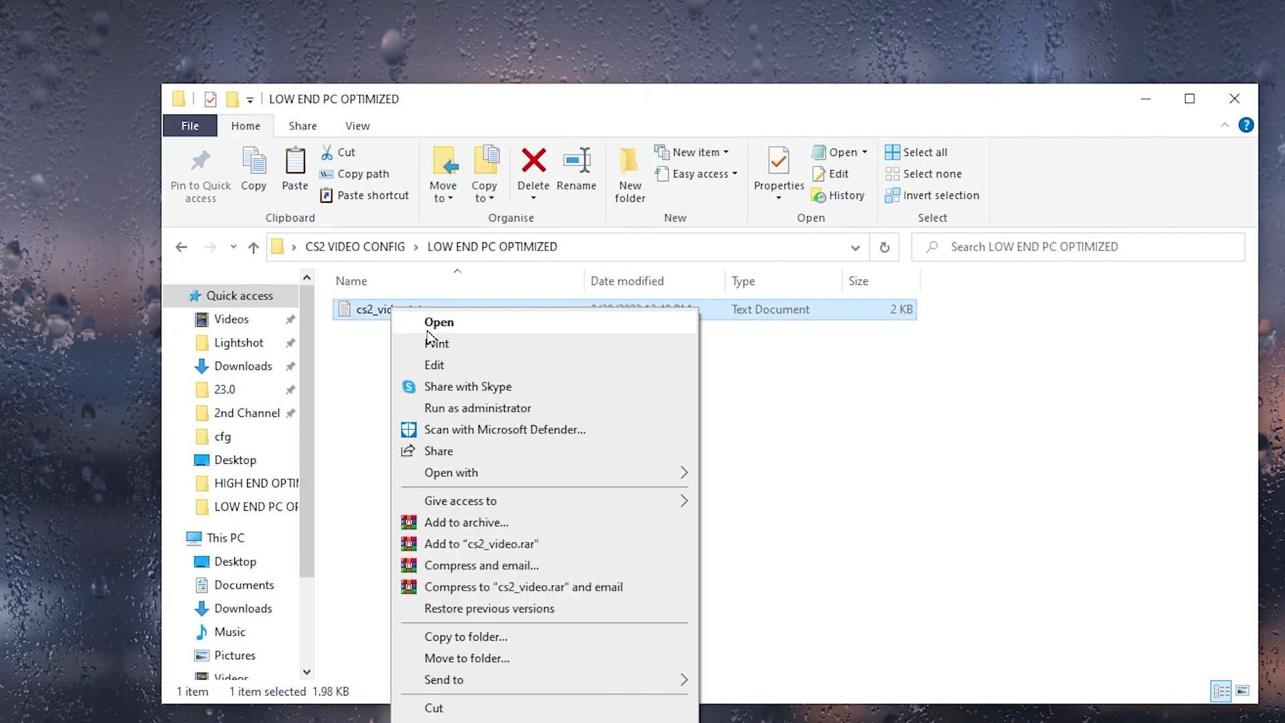
left_click(453, 363)
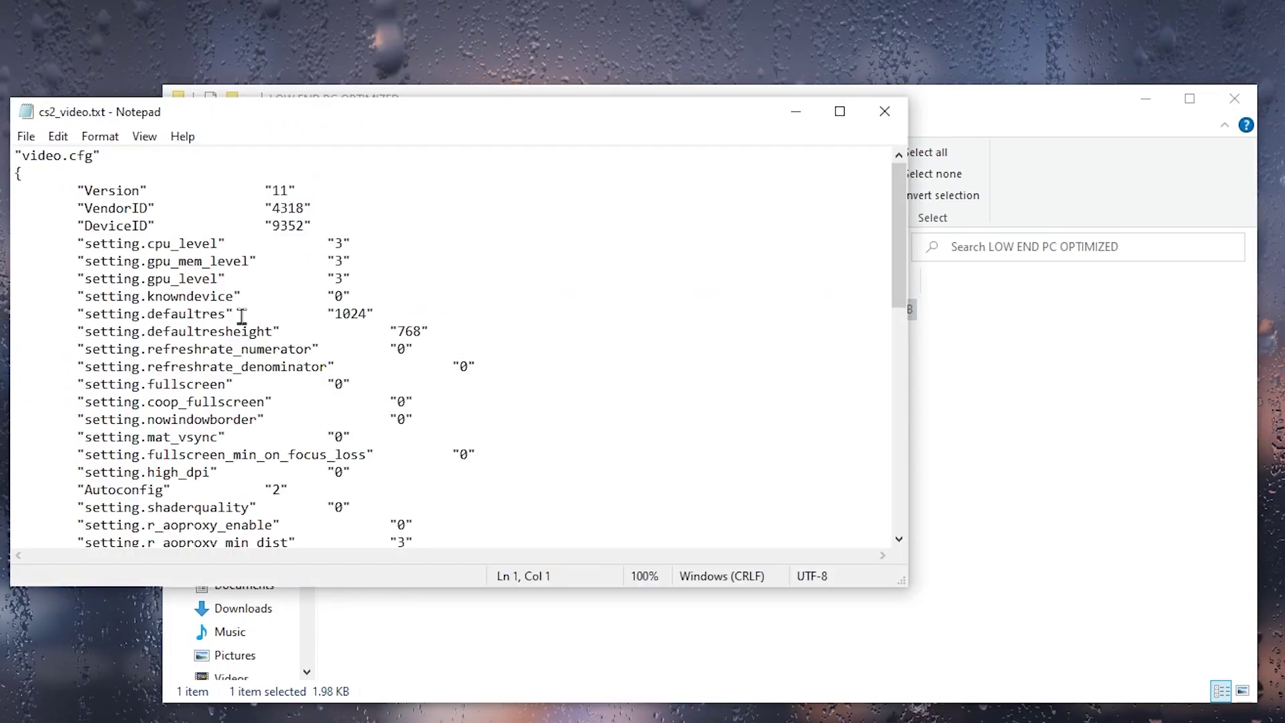
left_click_drag(329, 313, 439, 344)
scroll(467, 338, "down", 9)
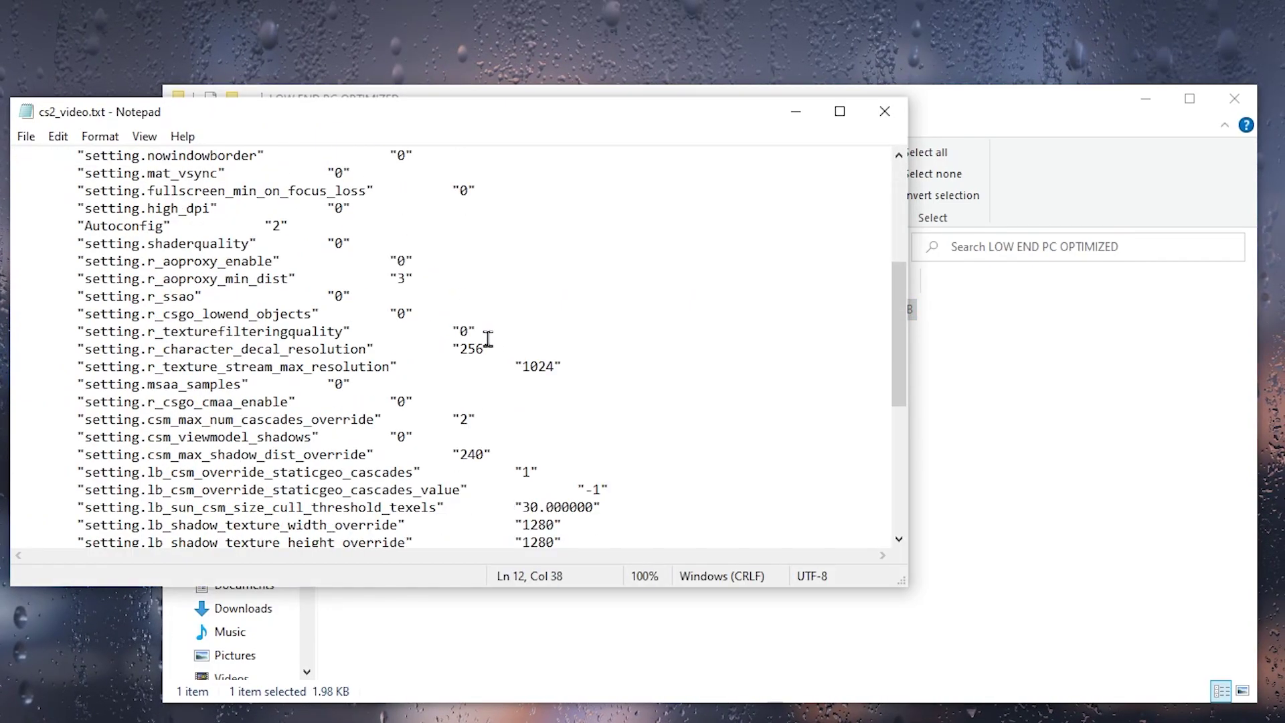
scroll(465, 411, "down", 3)
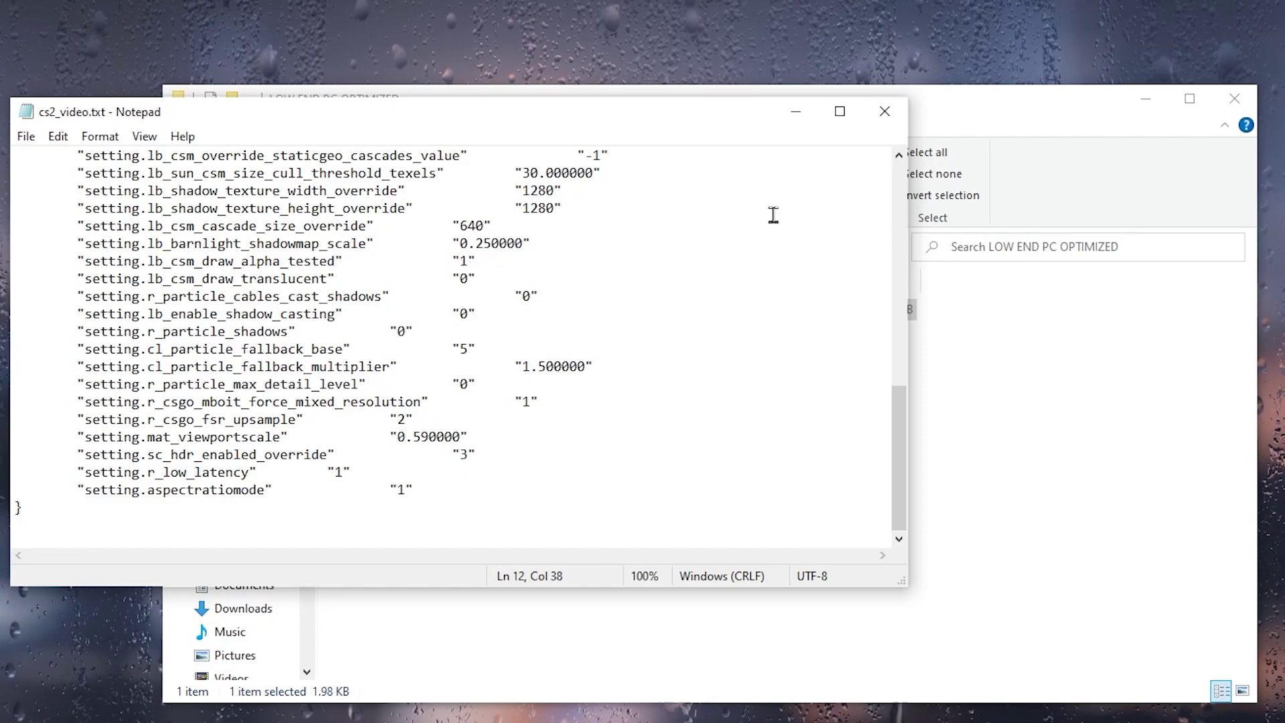
left_click(884, 111)
Copy the low-end cs2_video.txt and open Program Files (x86) on the C: drive.
right_click(372, 305)
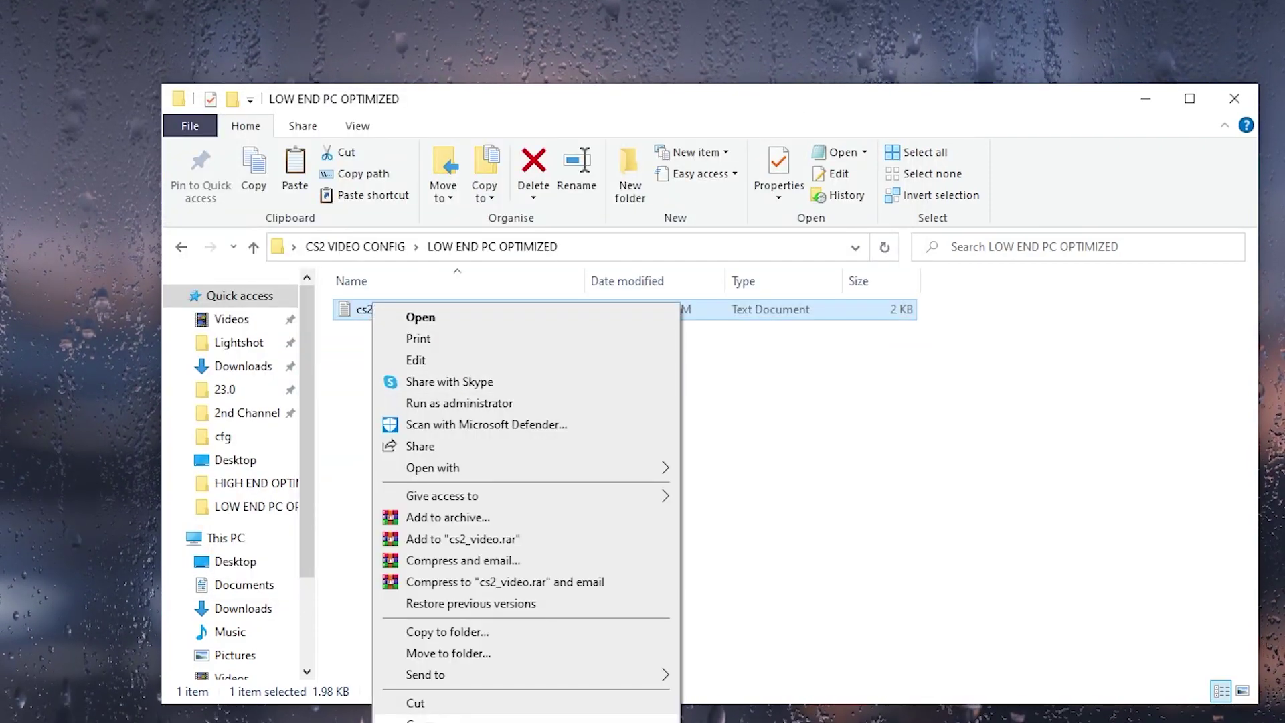
key("Escape")
scroll(227, 595, "down", 3)
left_click(251, 592)
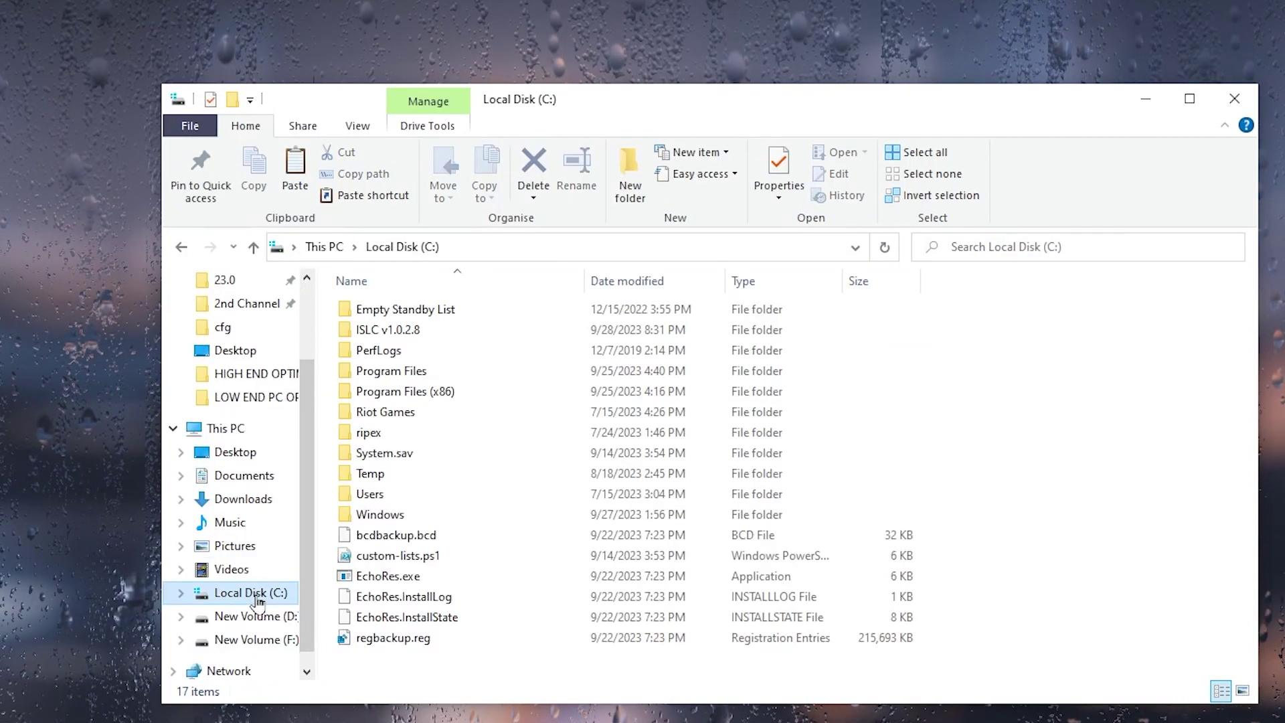
left_click(427, 395)
double_click(427, 395)
Navigate through Steam\userdata\<account folder>\730\local into the cfg folder.
scroll(589, 389, "down", 2)
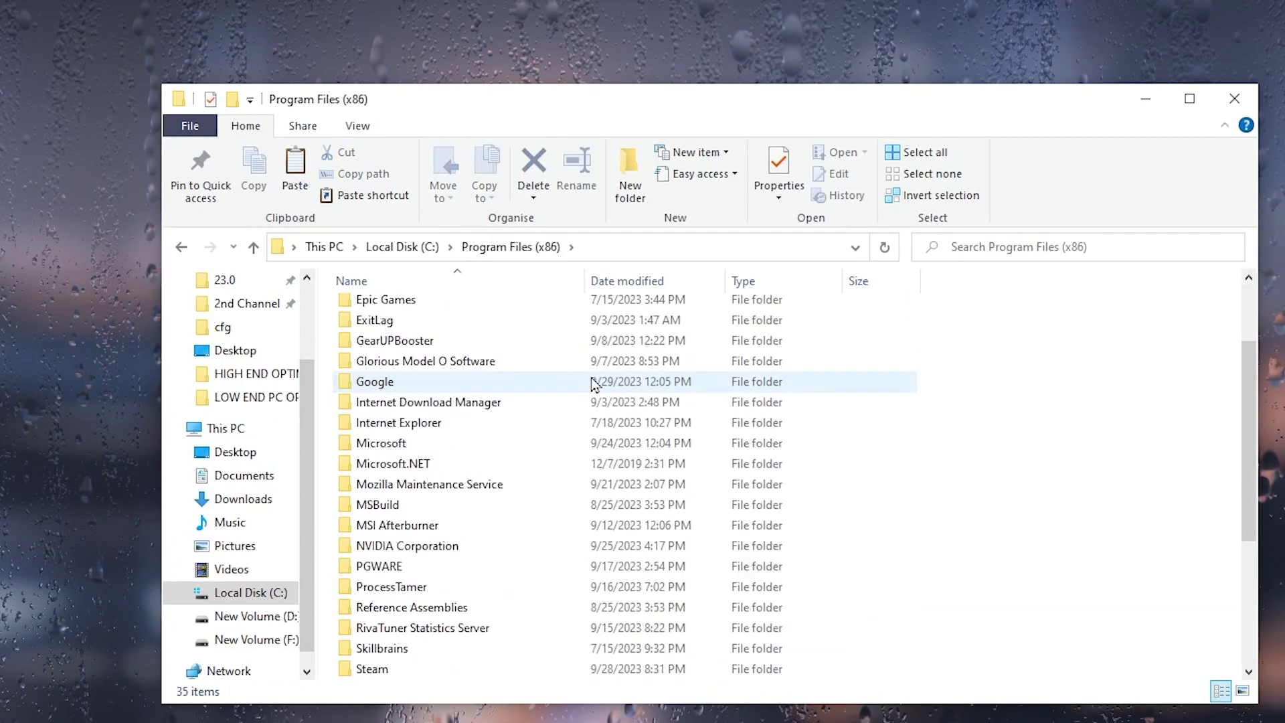
scroll(595, 387, "down", 2)
double_click(395, 540)
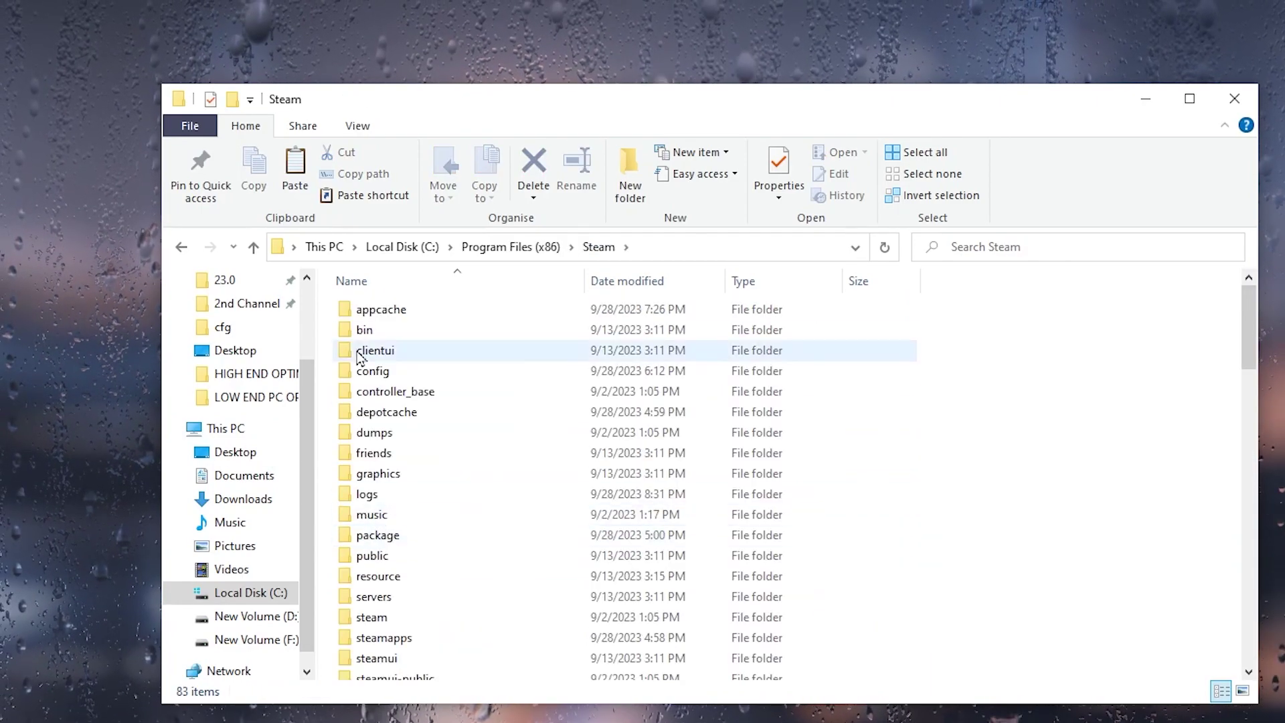
scroll(594, 517, "down", 3)
double_click(375, 546)
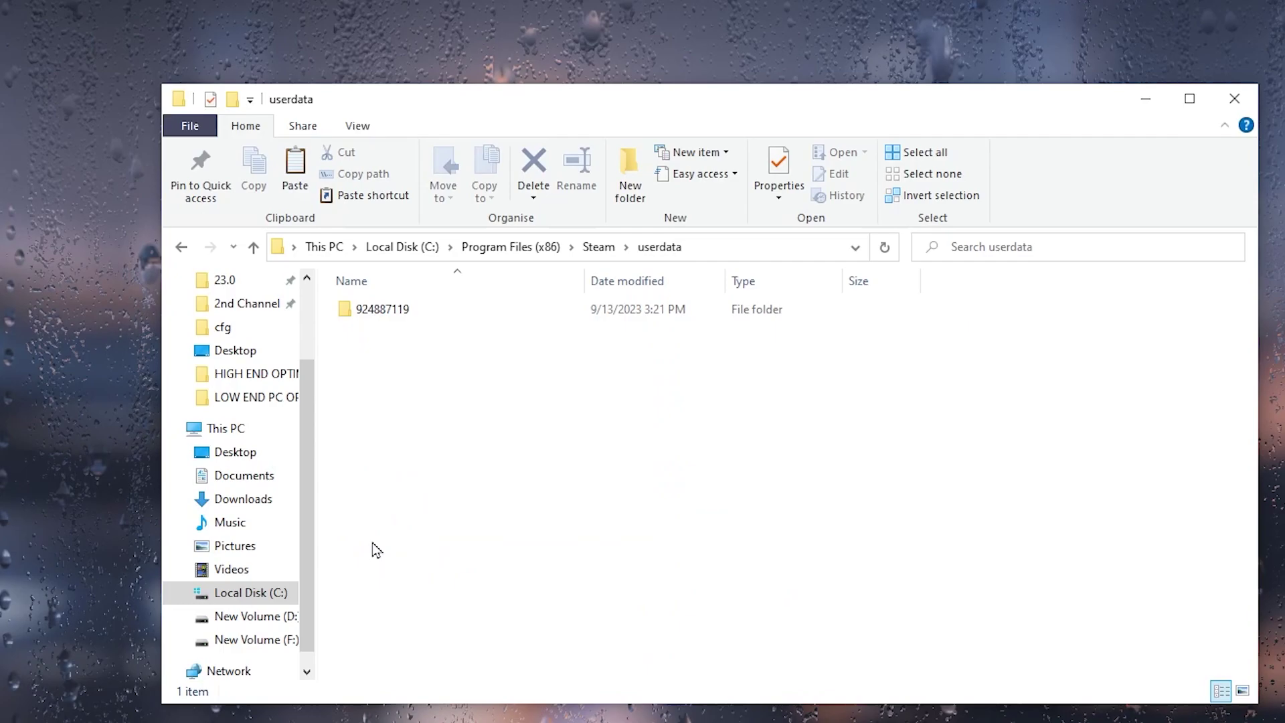
double_click(376, 311)
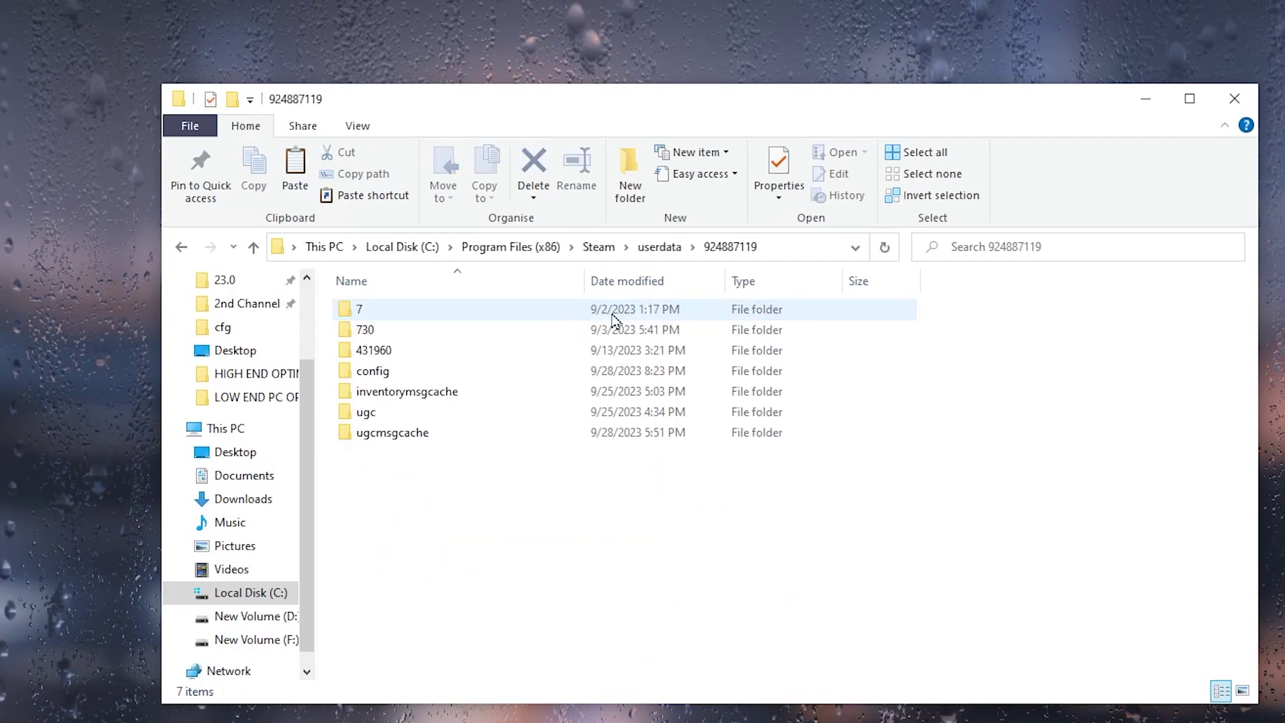
double_click(369, 331)
double_click(367, 310)
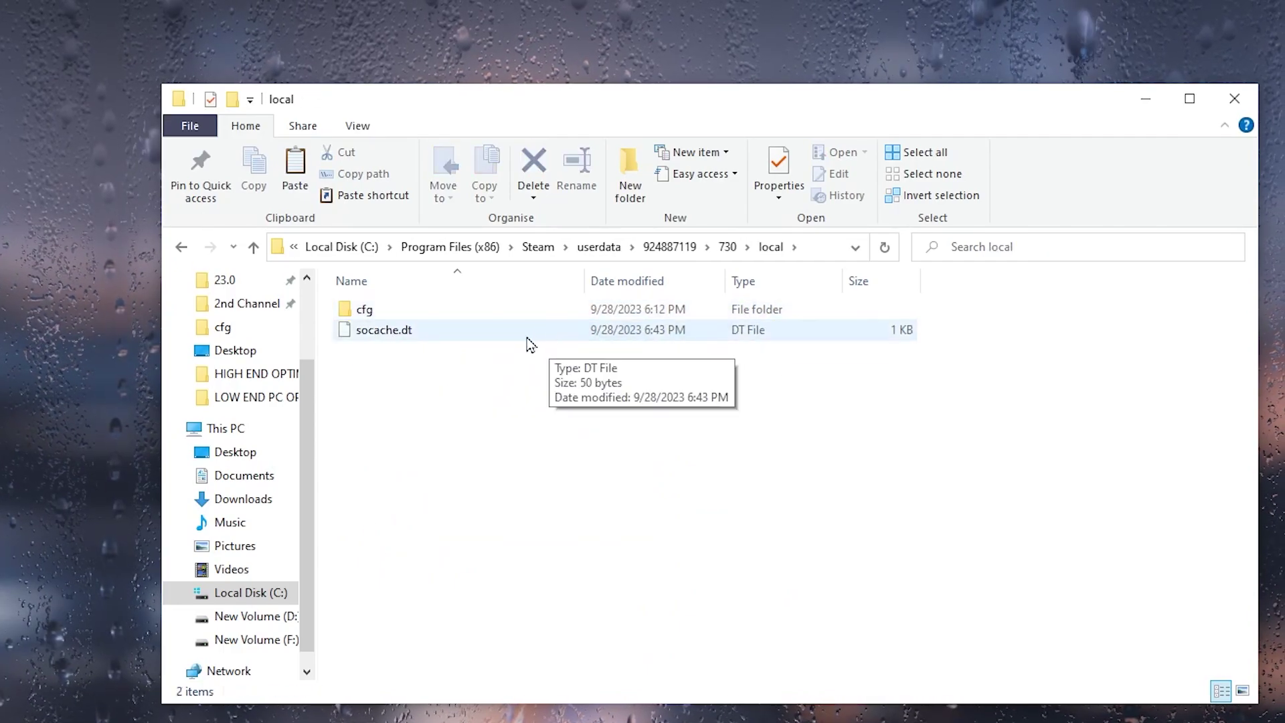
double_click(367, 313)
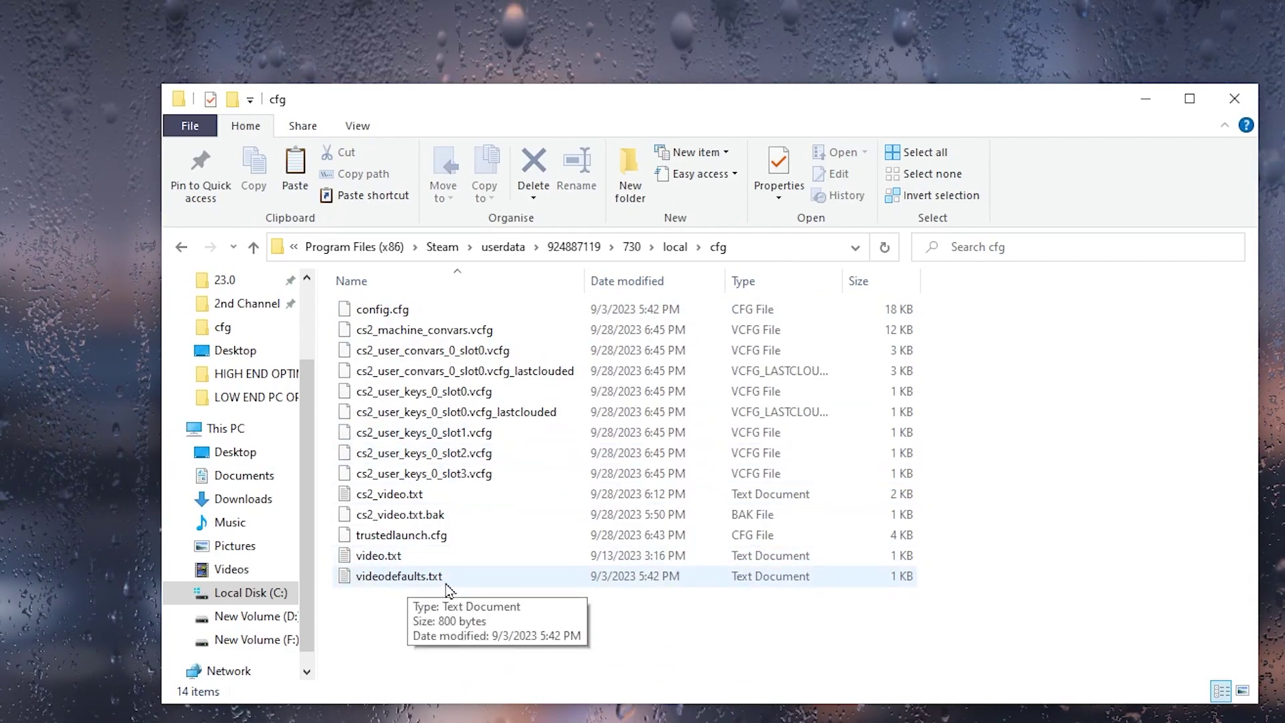
Paste the config into cfg, replacing the existing cs2_video.txt, and close Explorer.
right_click(420, 636)
left_click(469, 490)
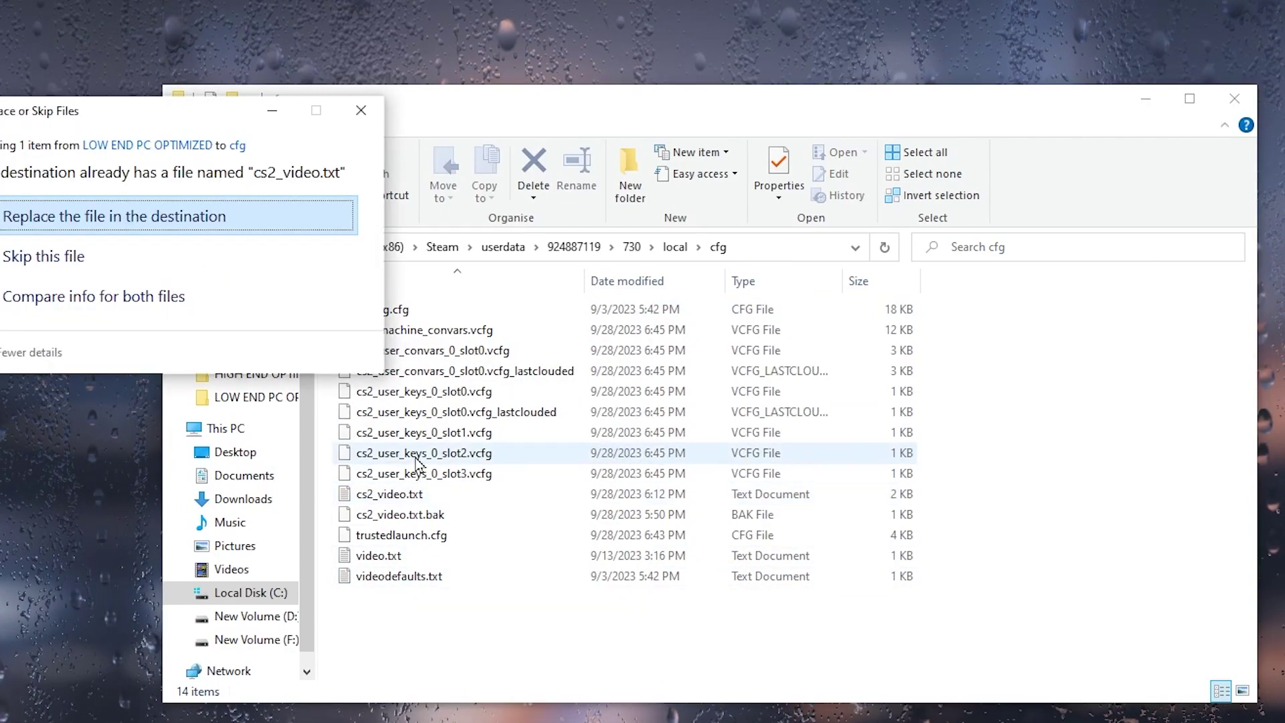
left_click(253, 216)
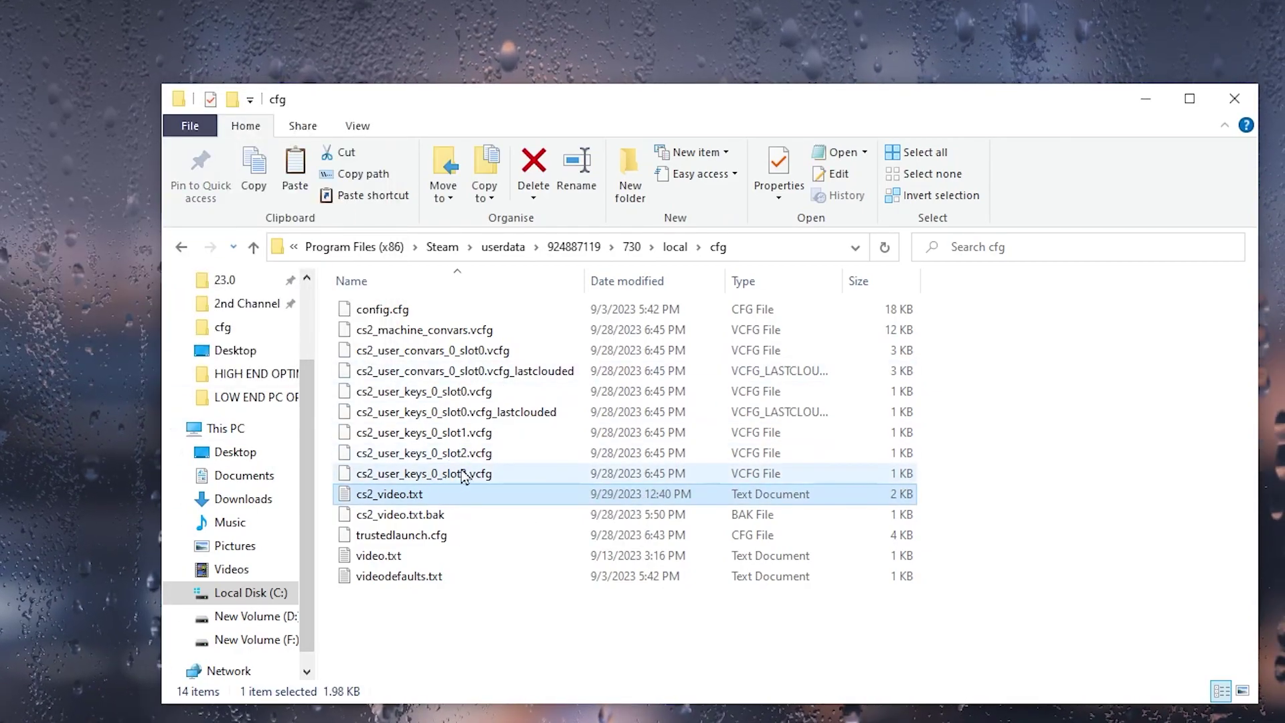
left_click(1235, 100)
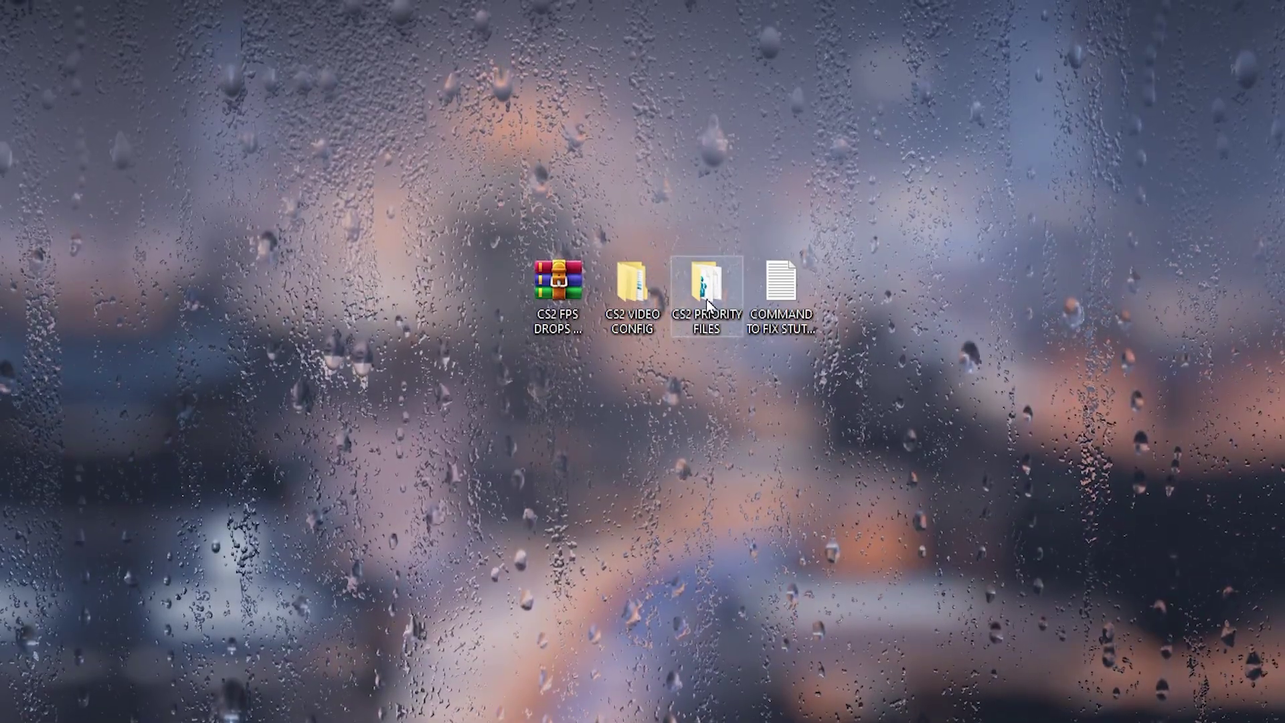
Merge High Priority.reg from CS2 PRIORITY FILES into the registry, accepting every prompt, then close the folder.
double_click(706, 299)
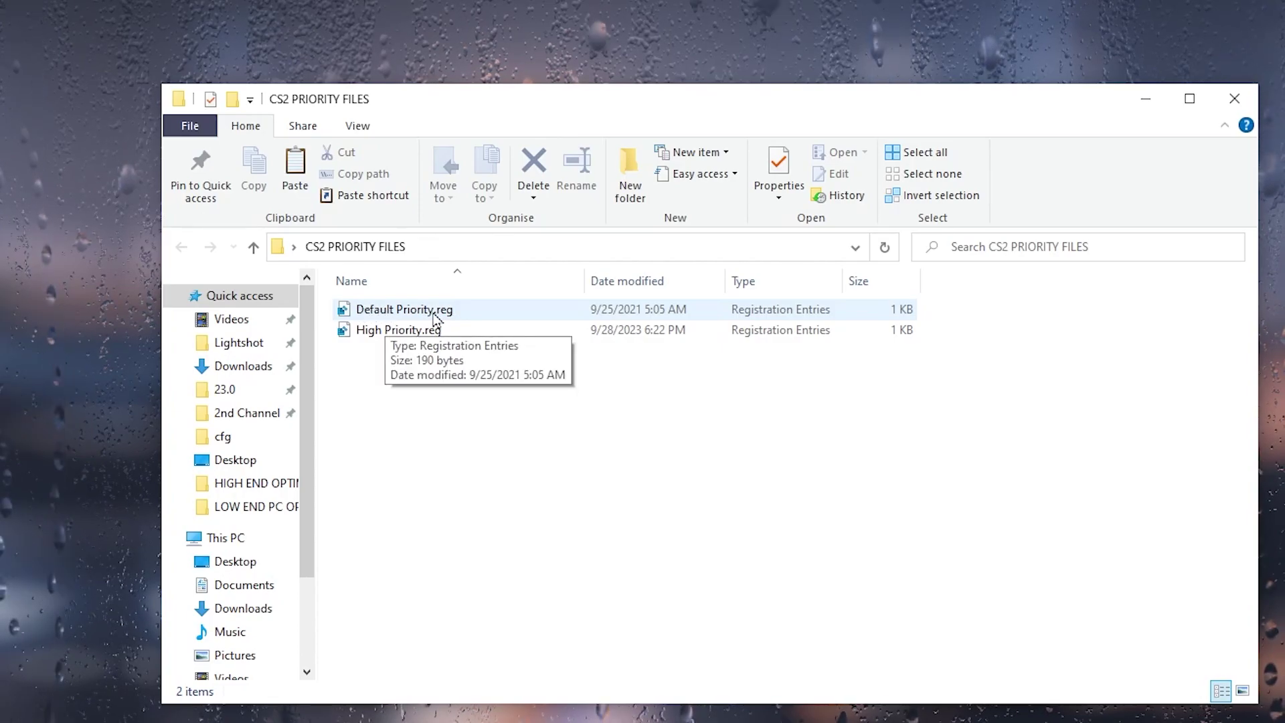
double_click(387, 331)
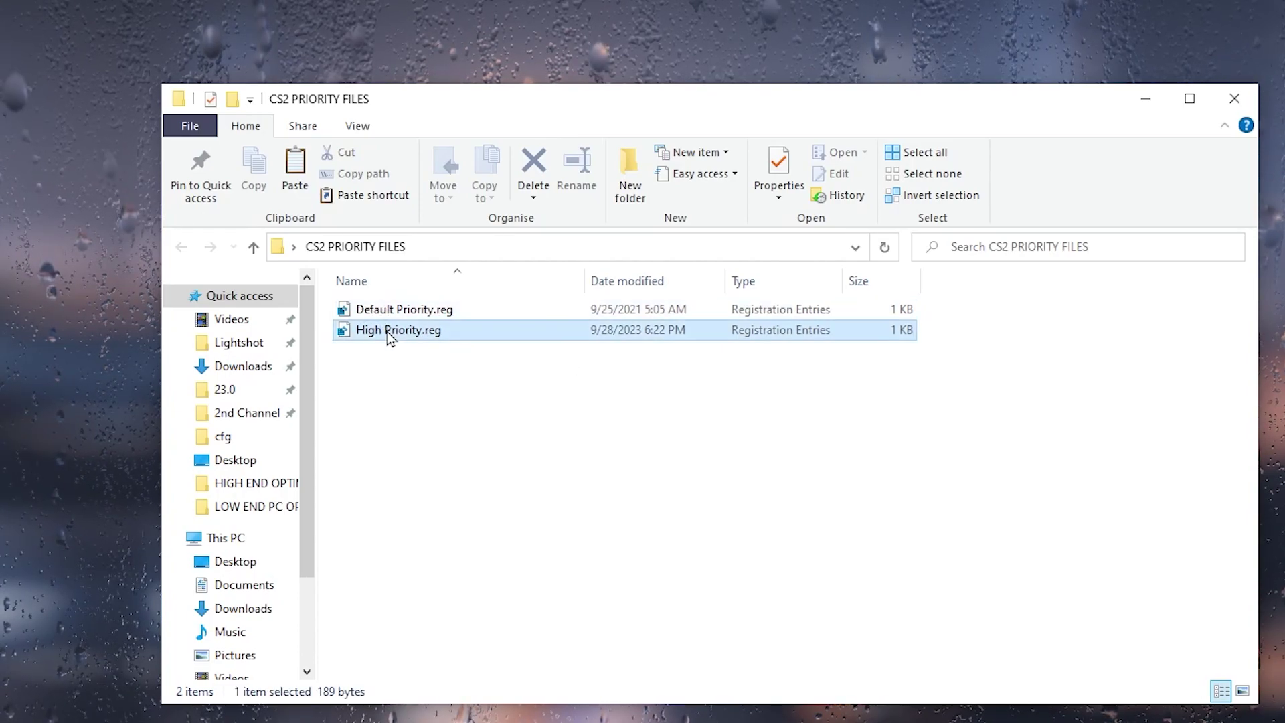
left_click(609, 598)
left_click(780, 395)
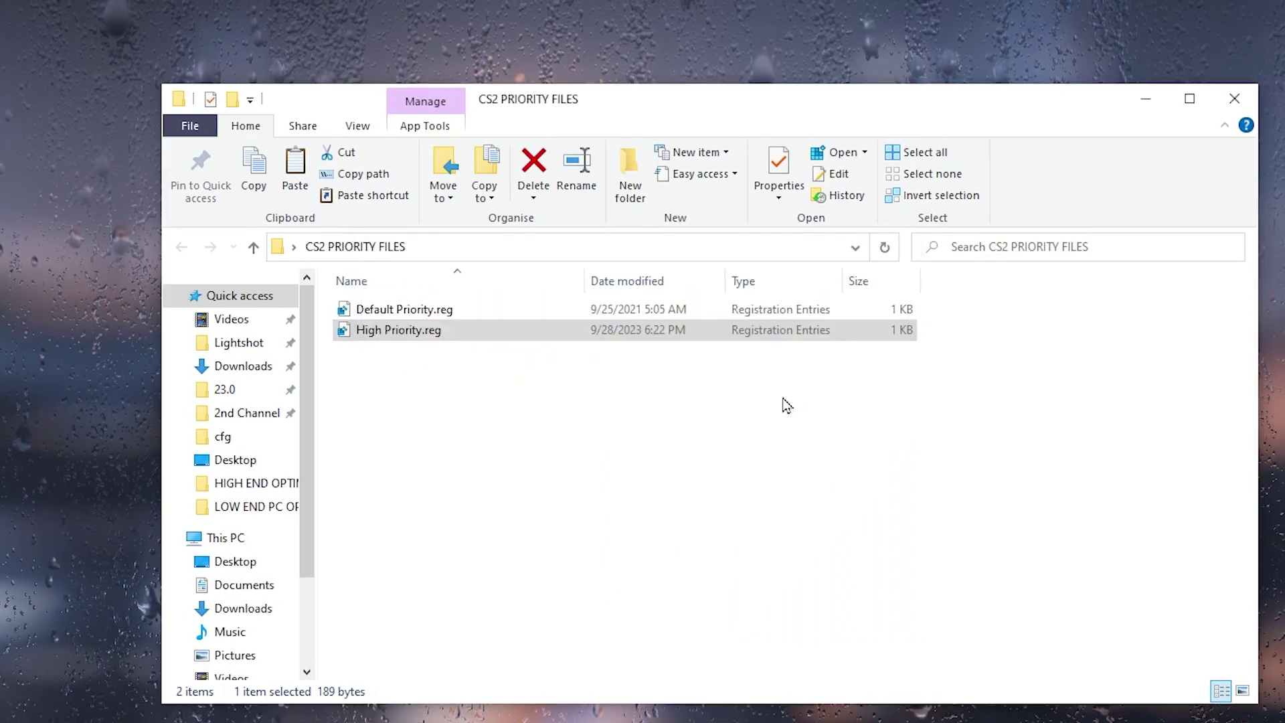
left_click(840, 376)
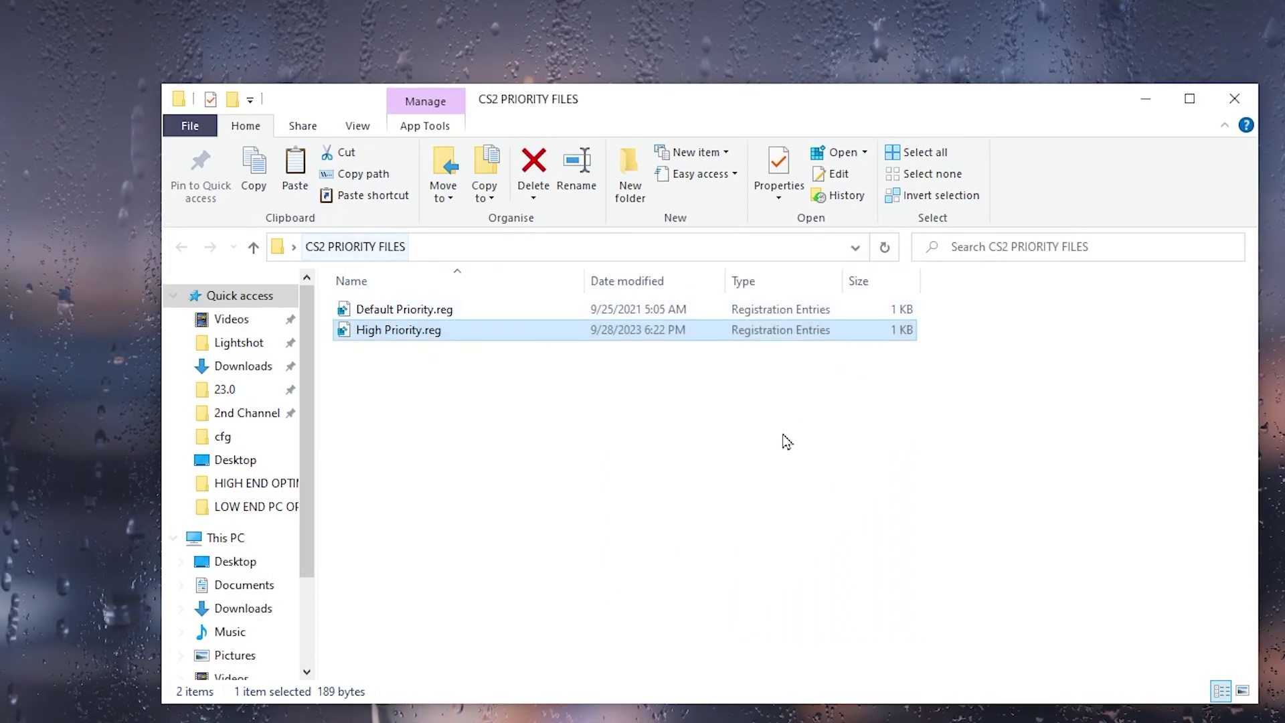
left_click(1236, 103)
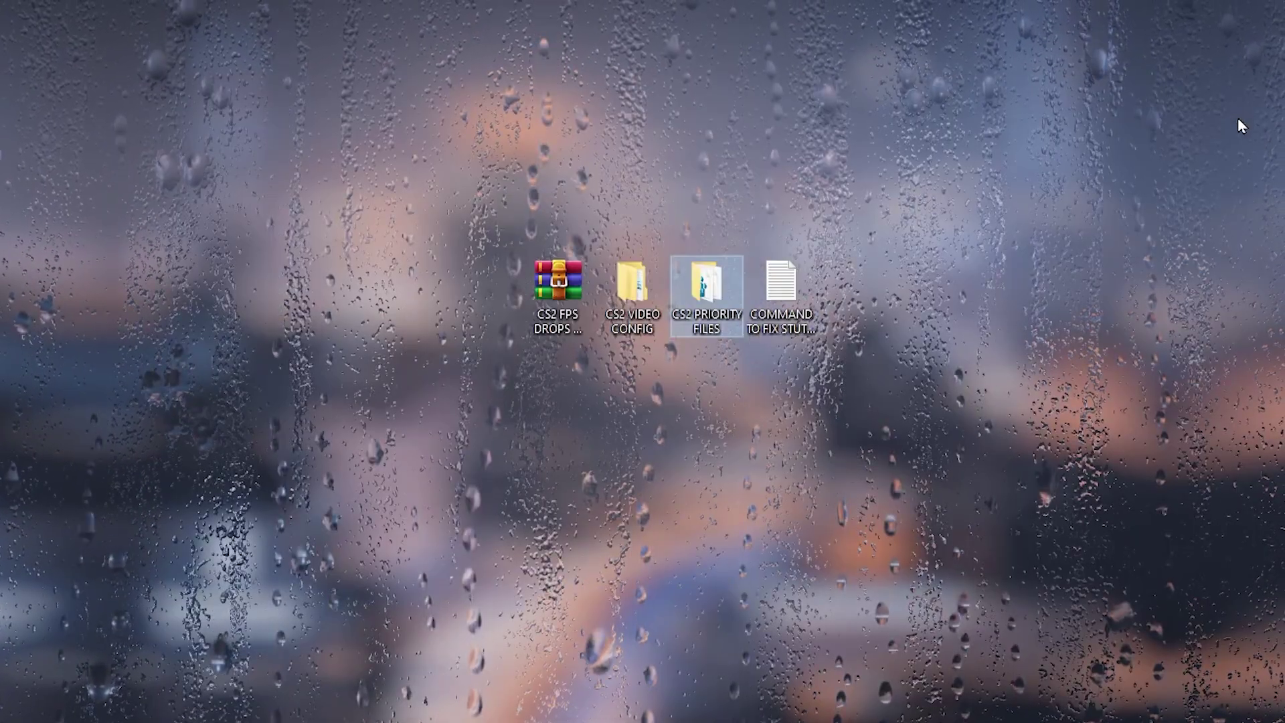
Open COMMAND TO FIX STUTTERING.txt in Notepad and move it to the right.
left_click(780, 277)
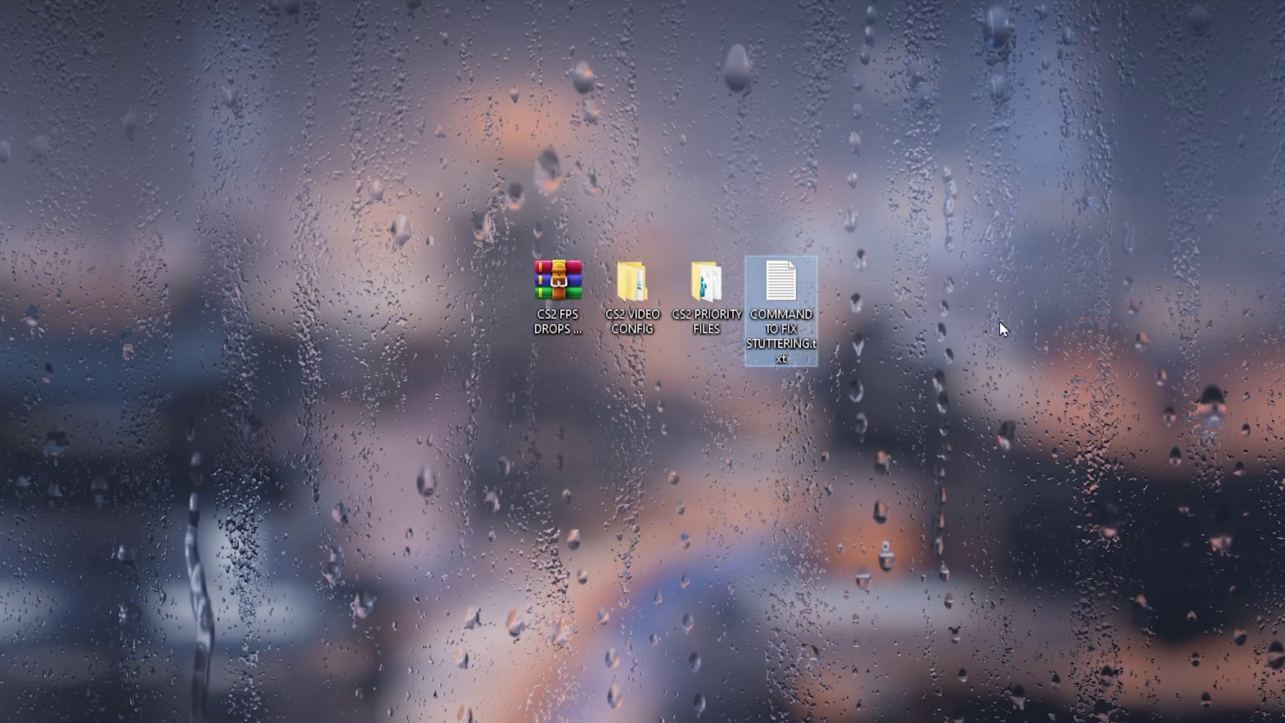
double_click(770, 278)
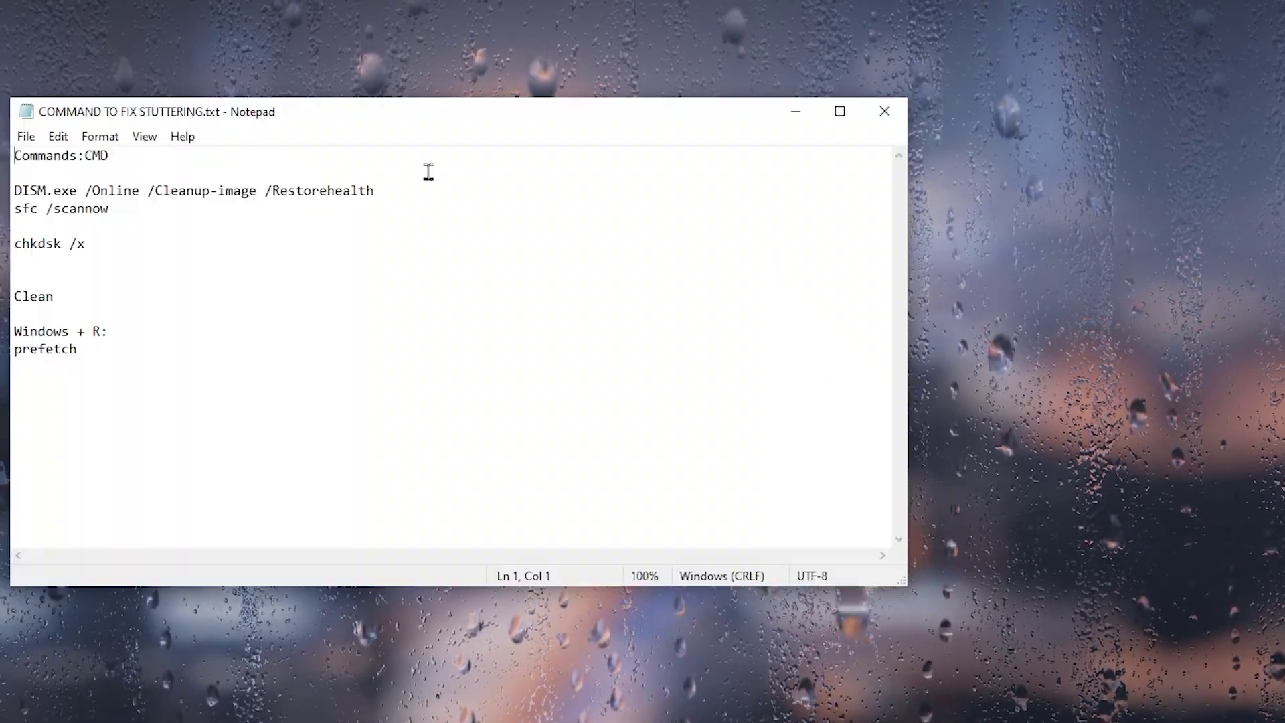
left_click_drag(431, 110, 613, 110)
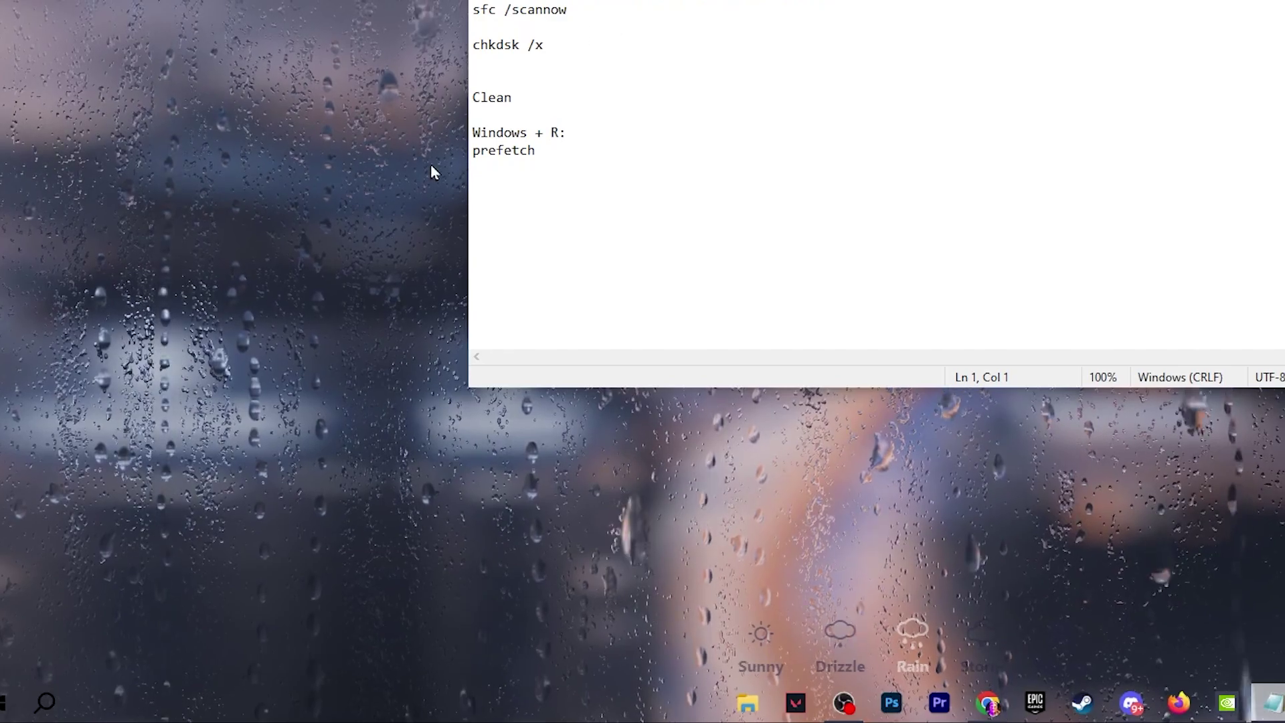
Launch Command Prompt as administrator from Windows search, approving the UAC prompt.
left_click(45, 703)
type("CMD")
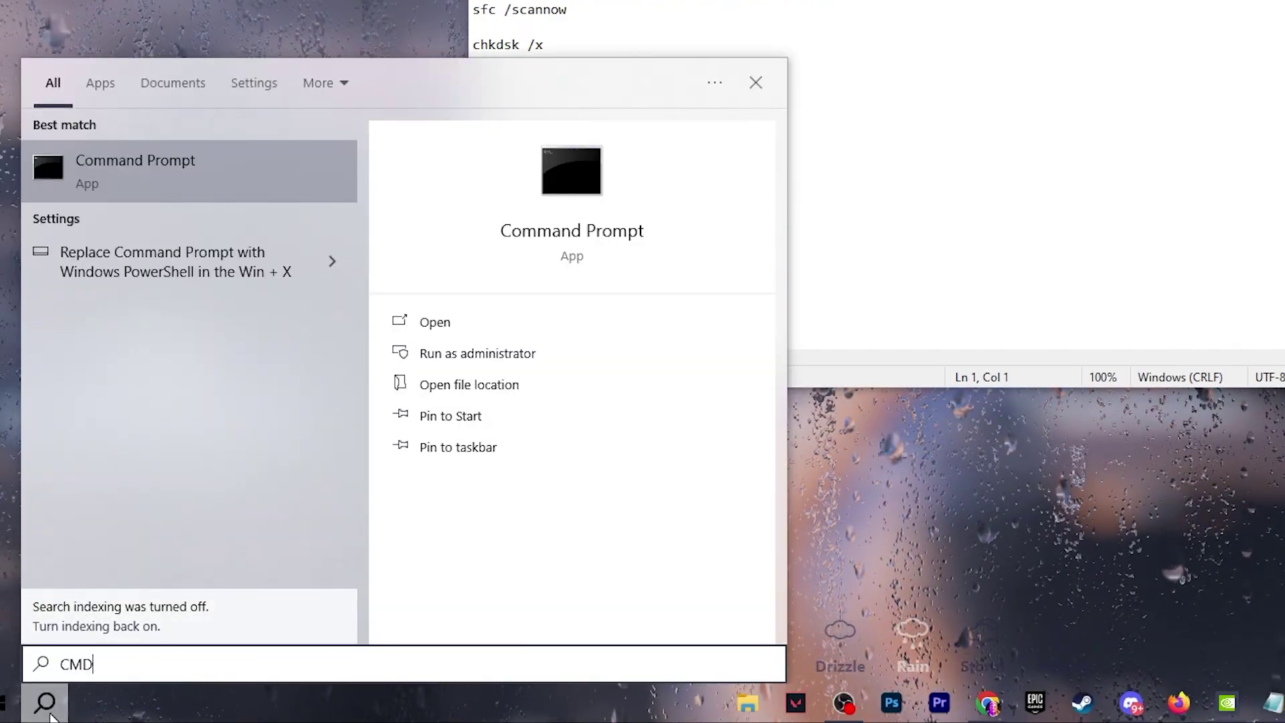
left_click(467, 353)
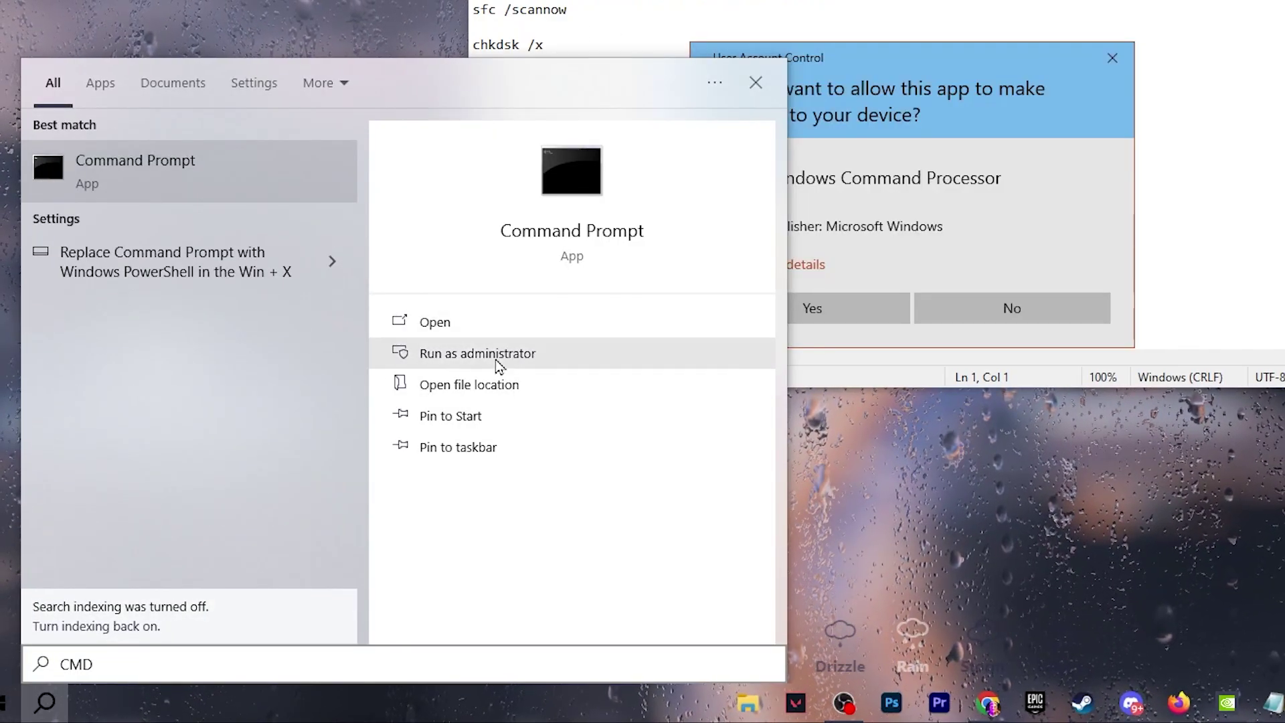
left_click(887, 316)
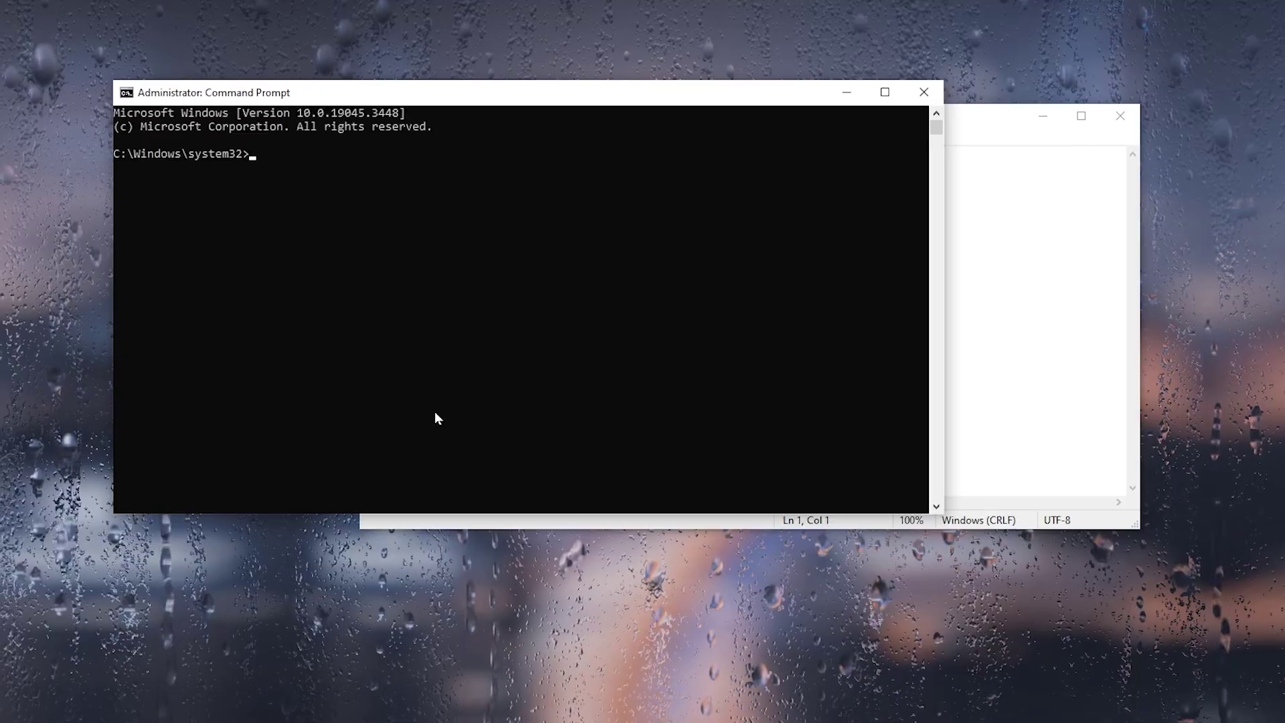
Copy the DISM restore-health line from Notepad and run it in Command Prompt.
left_click_drag(579, 100, 865, 107)
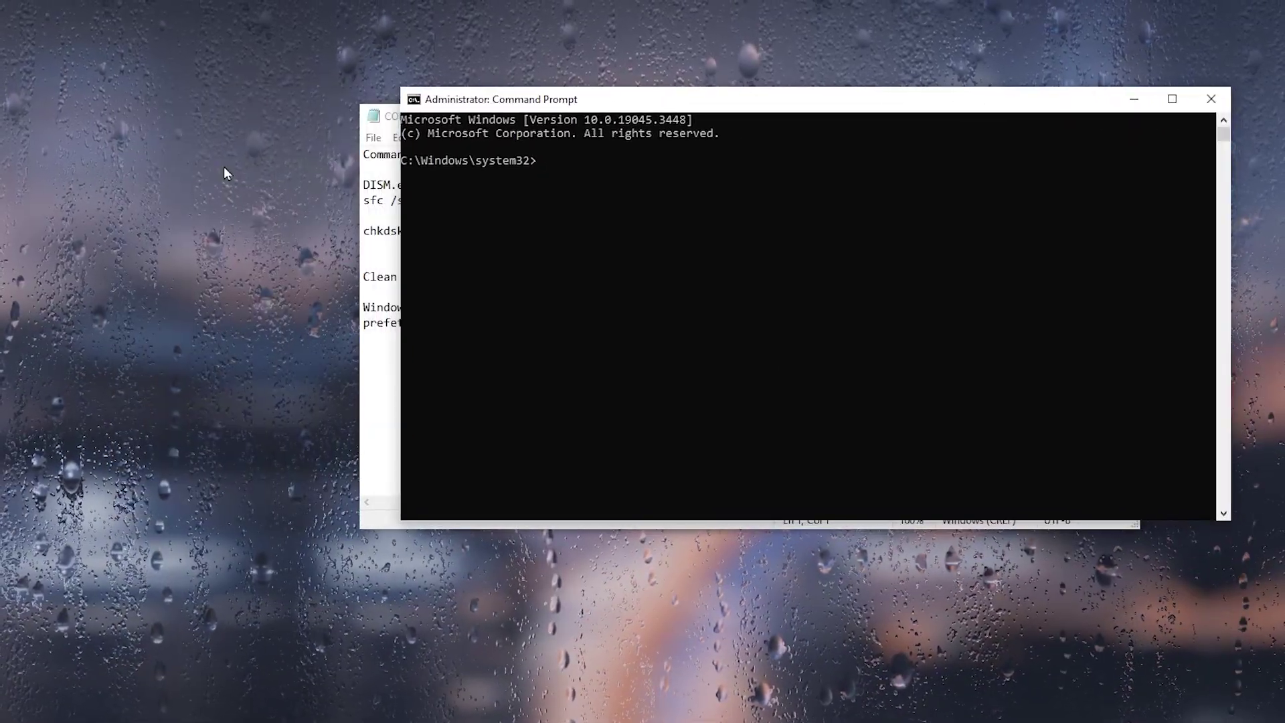
left_click(371, 156)
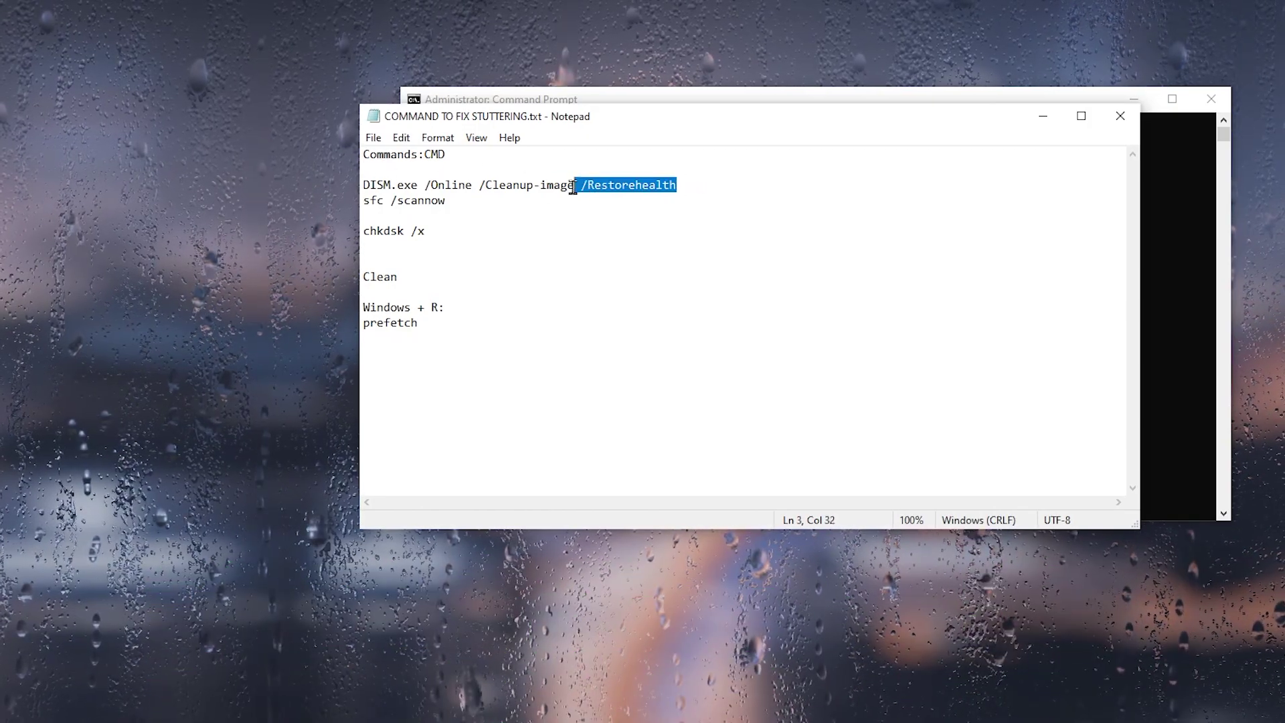
left_click_drag(573, 187, 376, 185)
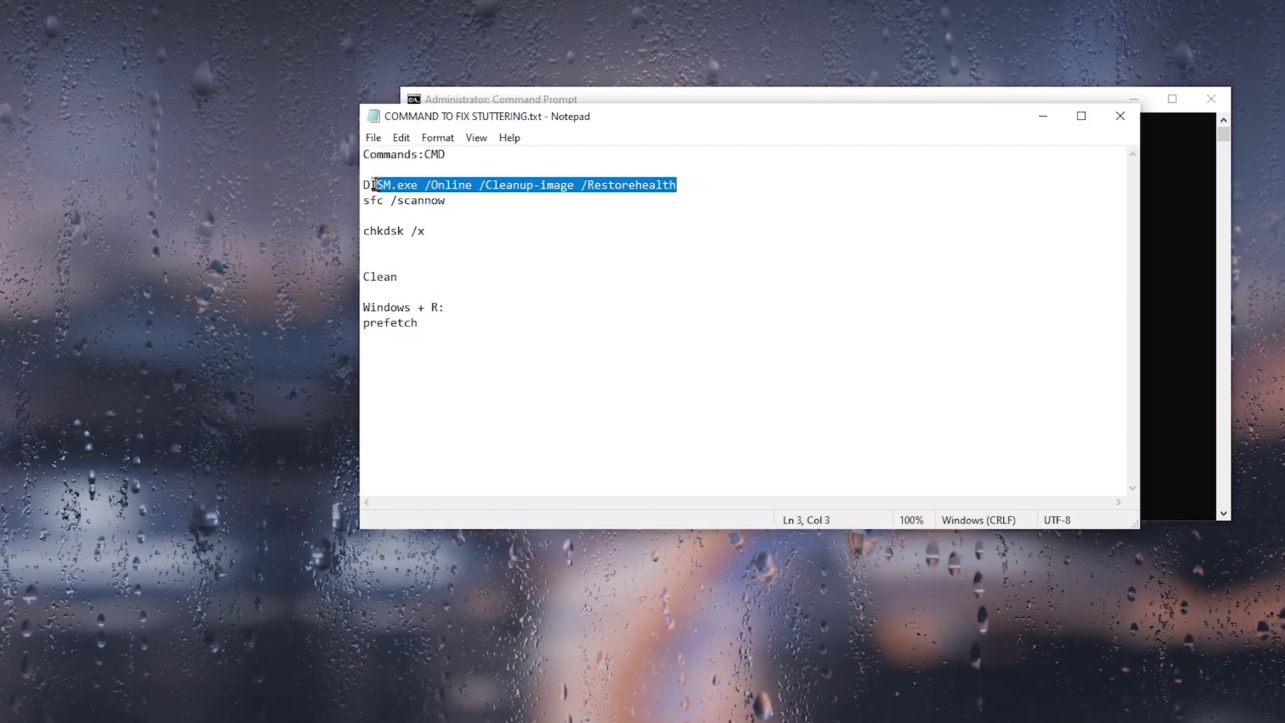
left_click(1185, 232)
right_click(626, 229)
key("Return")
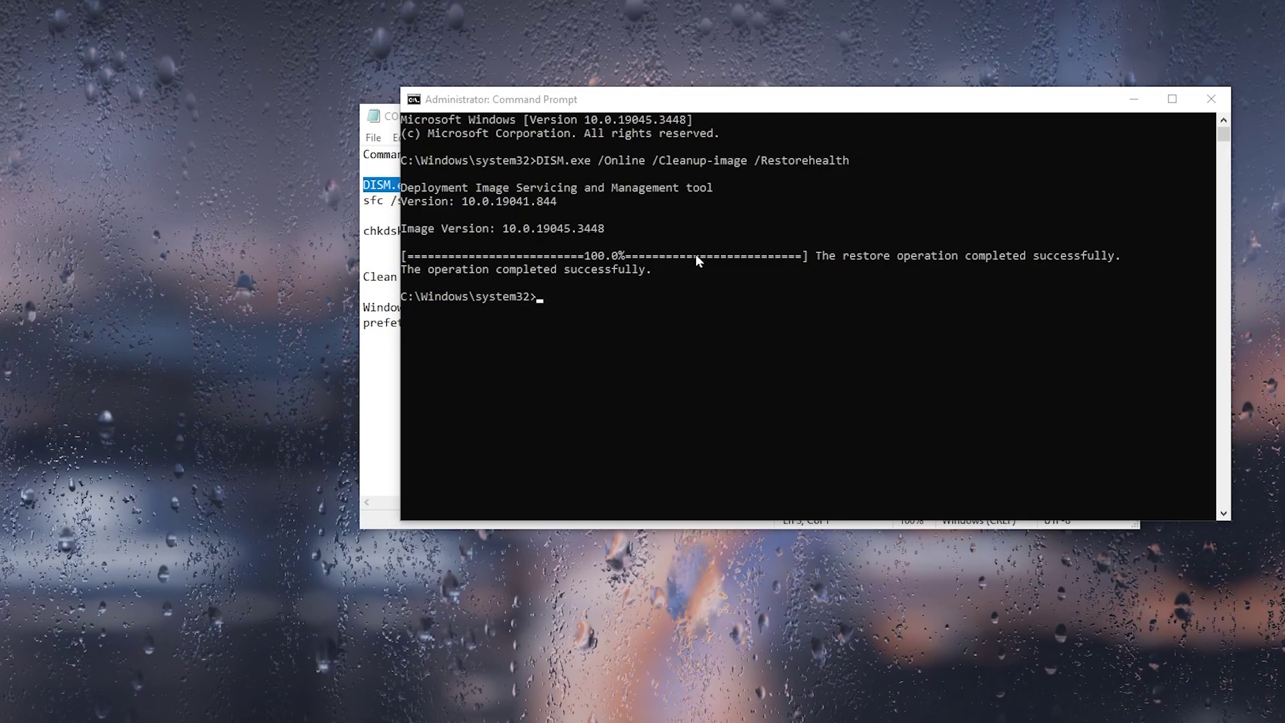
Copy sfc /scannow from the list and run it in Command Prompt.
key("alt+Tab")
key("alt+space")
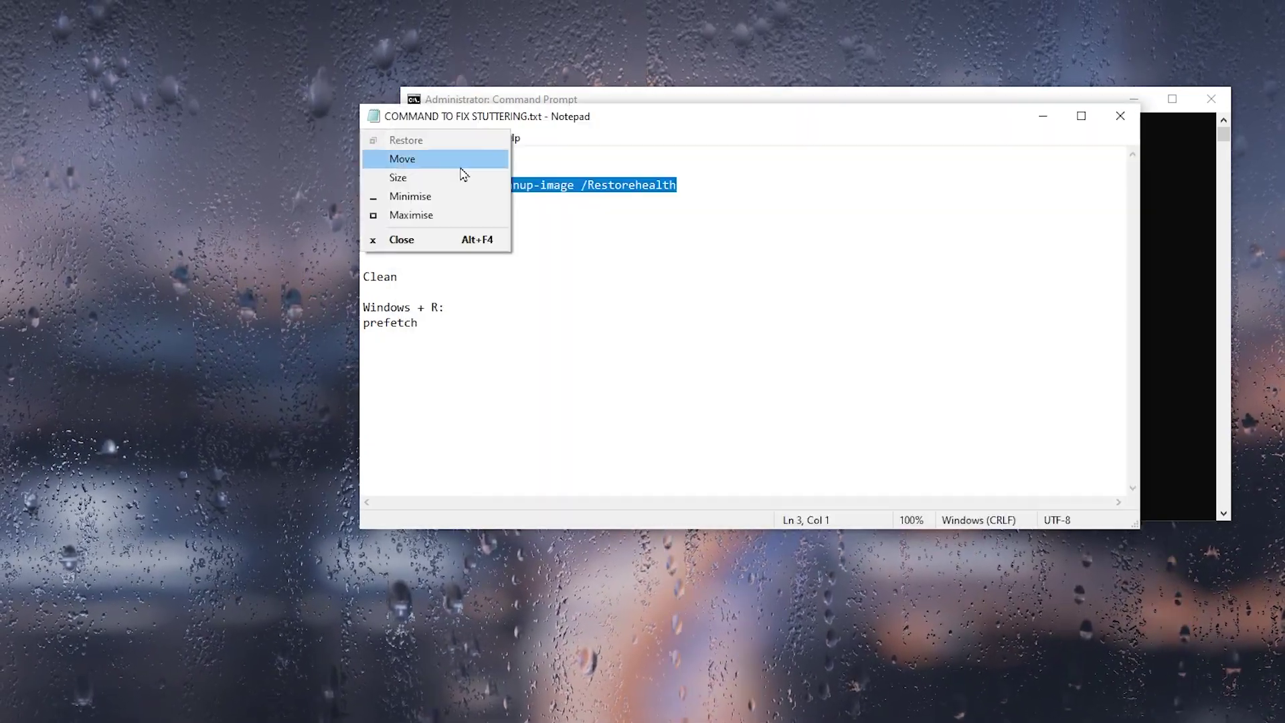
left_click(459, 239)
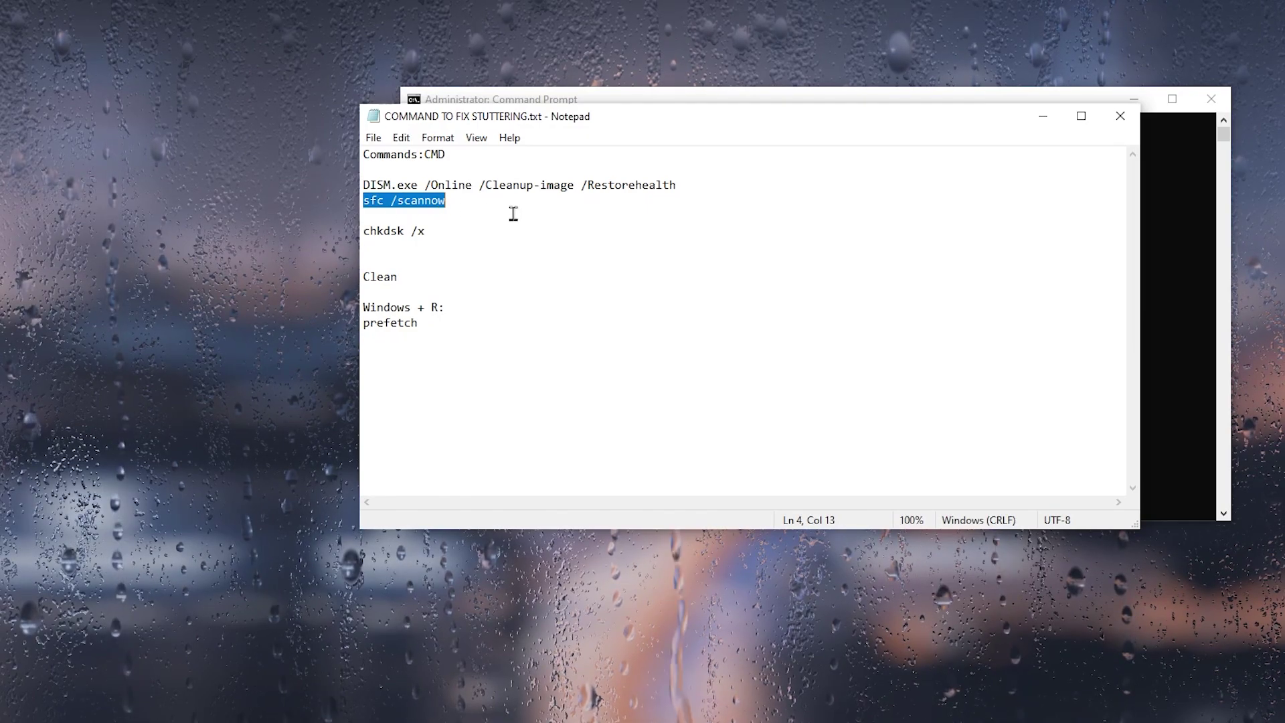
key("ctrl+c")
key("alt+Tab")
right_click(717, 296)
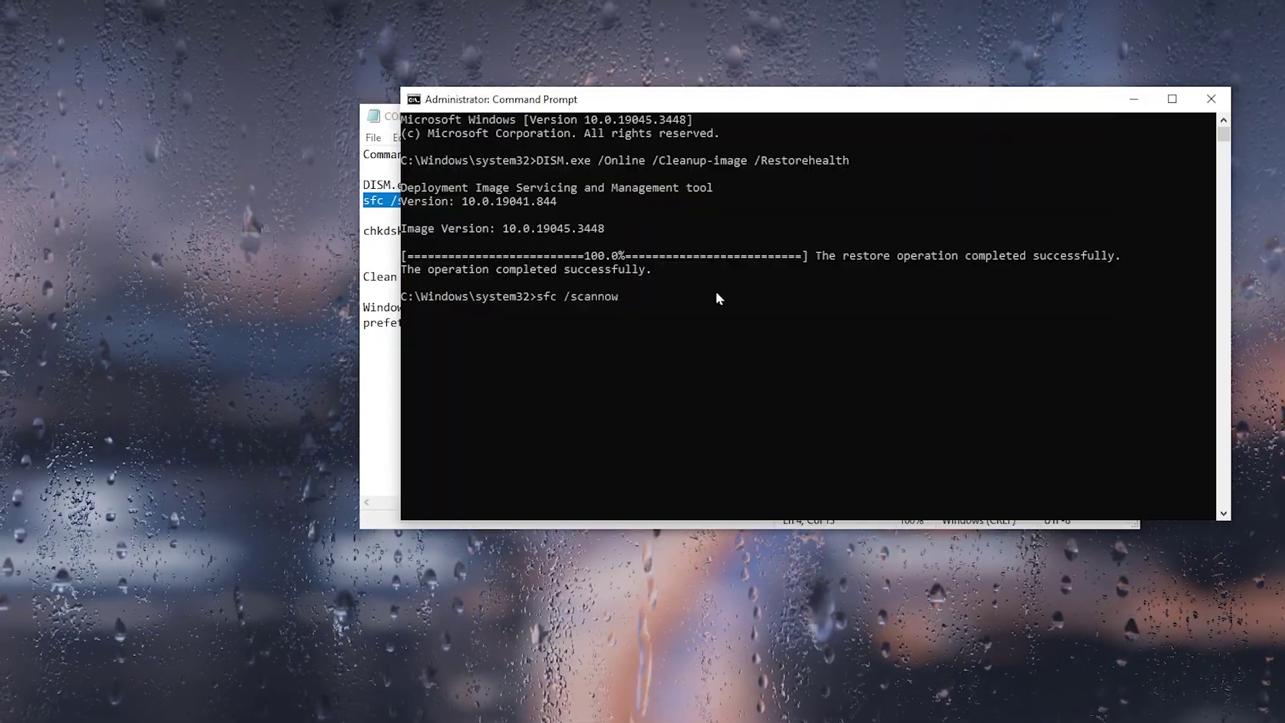
key("Return")
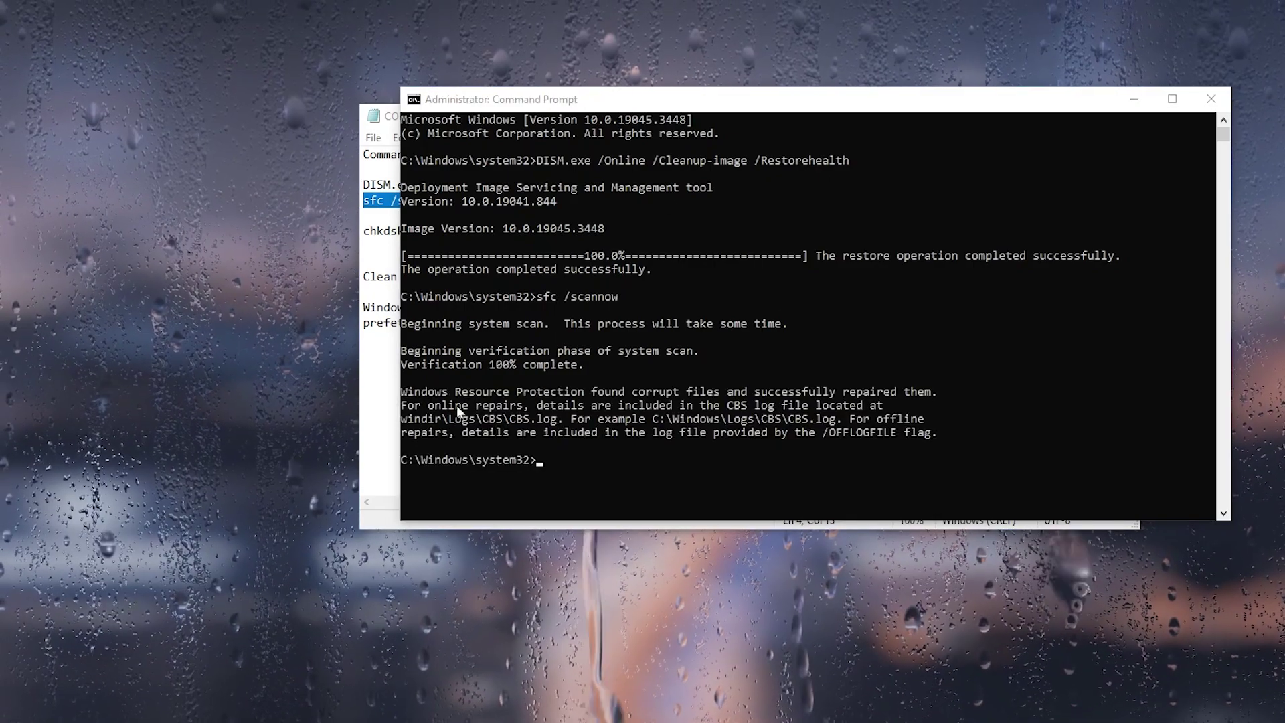
Paste the chkdsk line, change the /x switch to /c, and run the read-only disk check.
left_click_drag(472, 100, 795, 106)
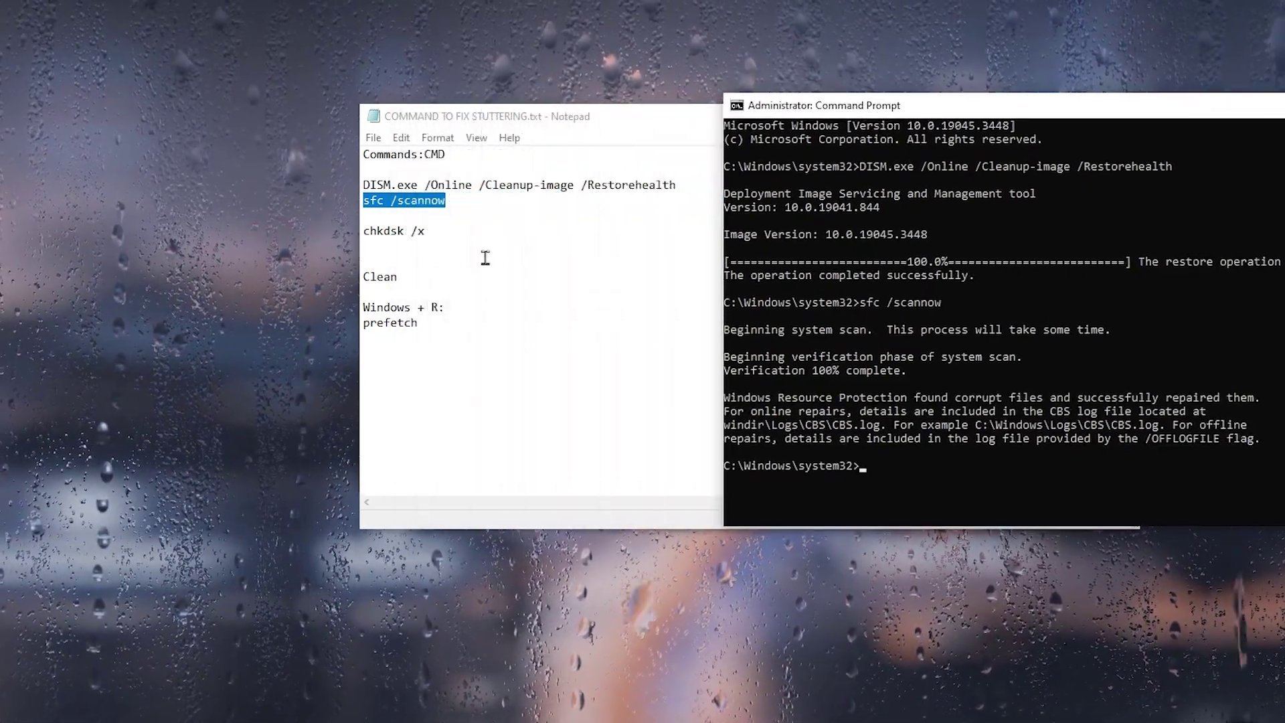
left_click(431, 235)
left_click(367, 245)
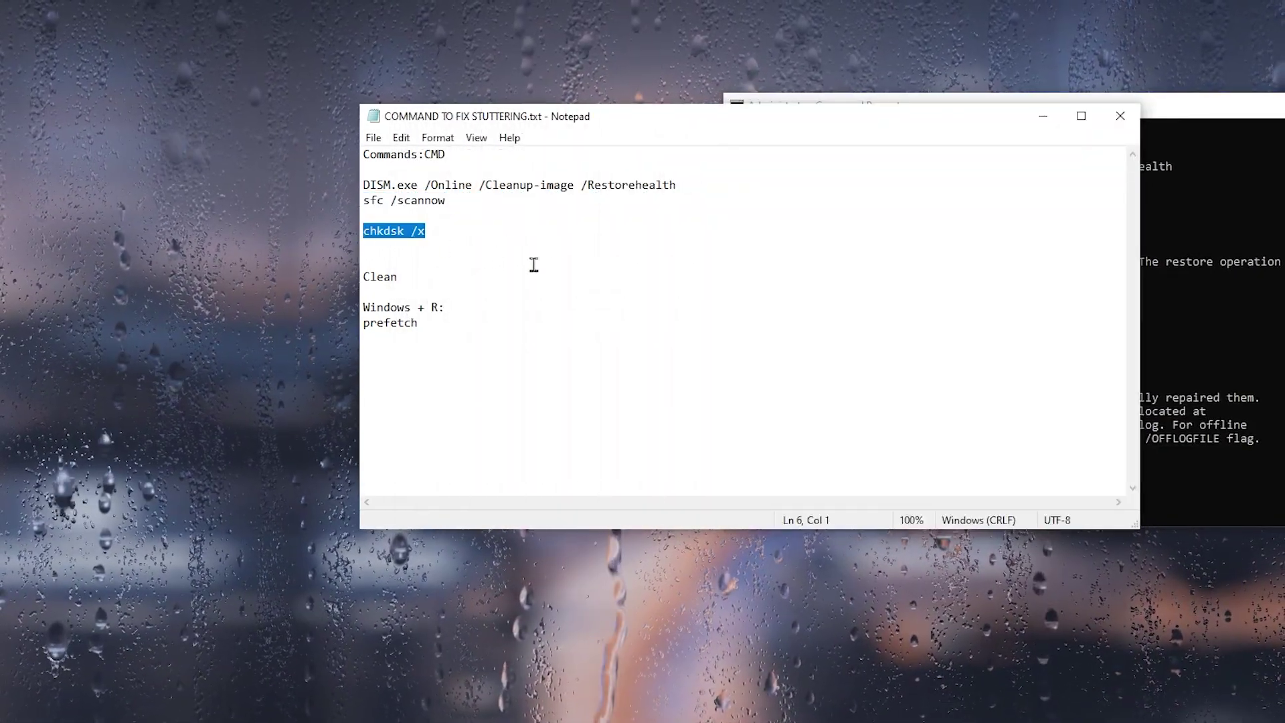
left_click(950, 471)
right_click(951, 473)
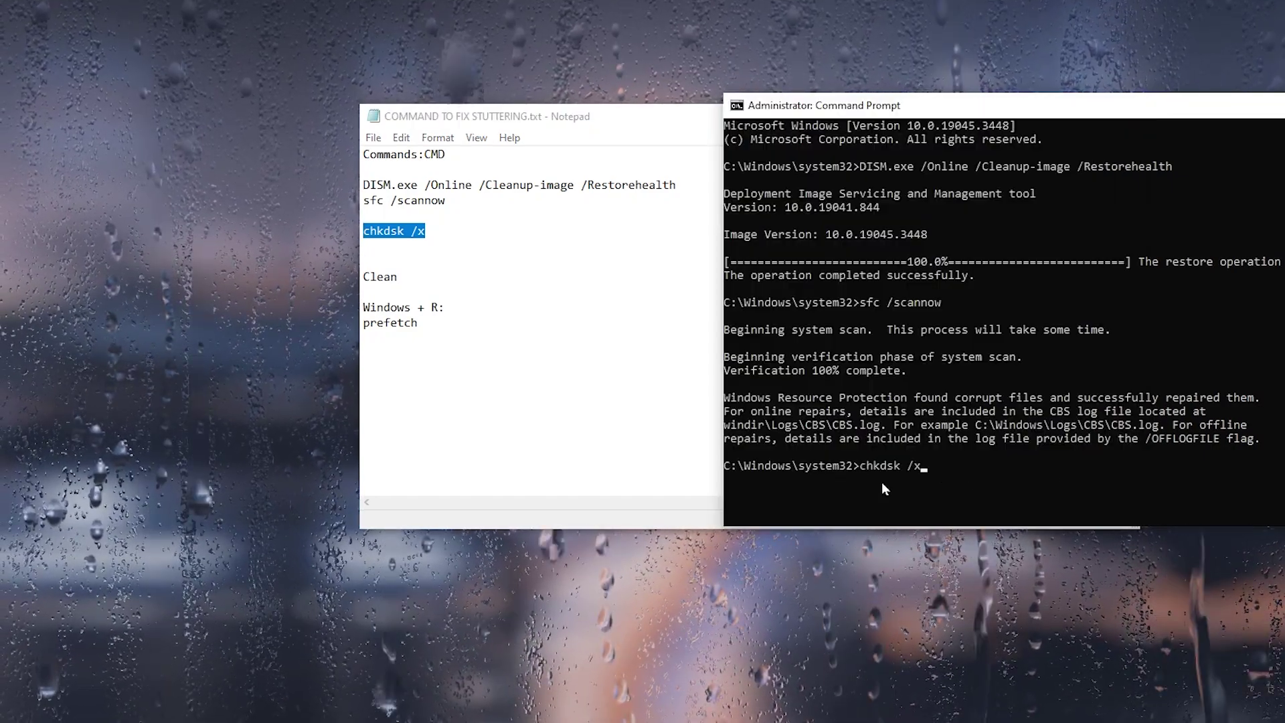
key("BackSpace")
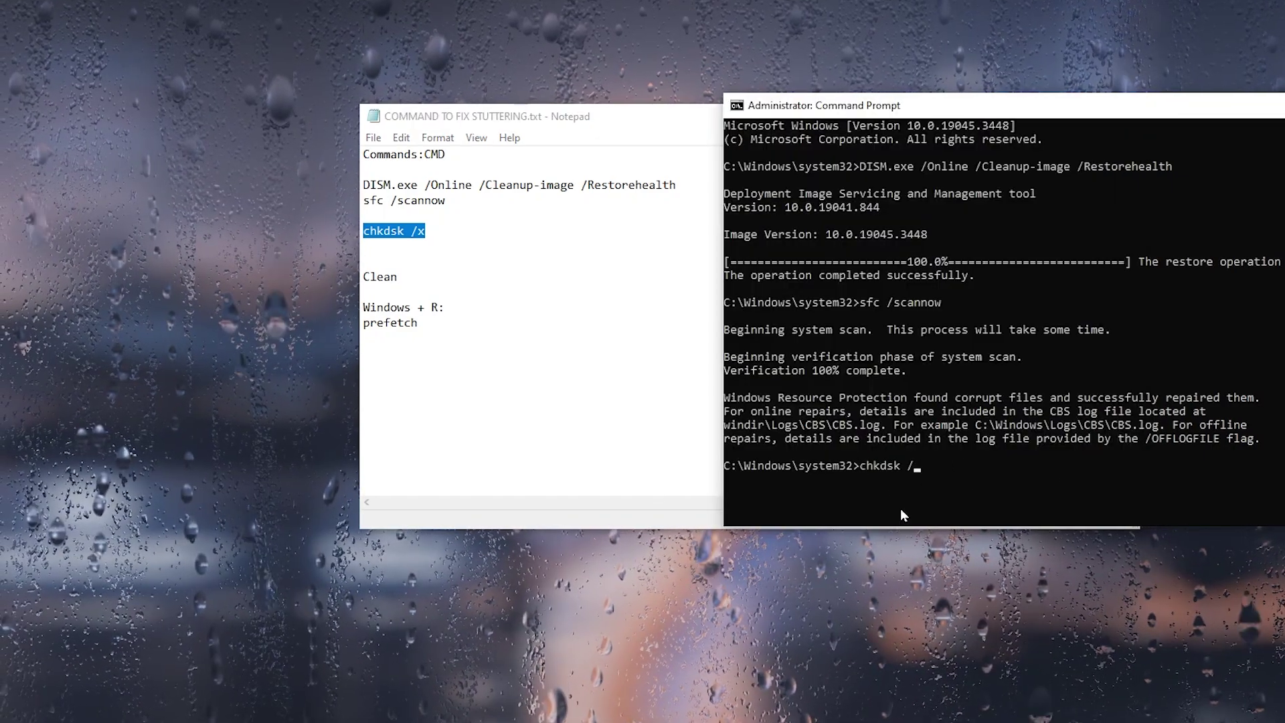
type("C")
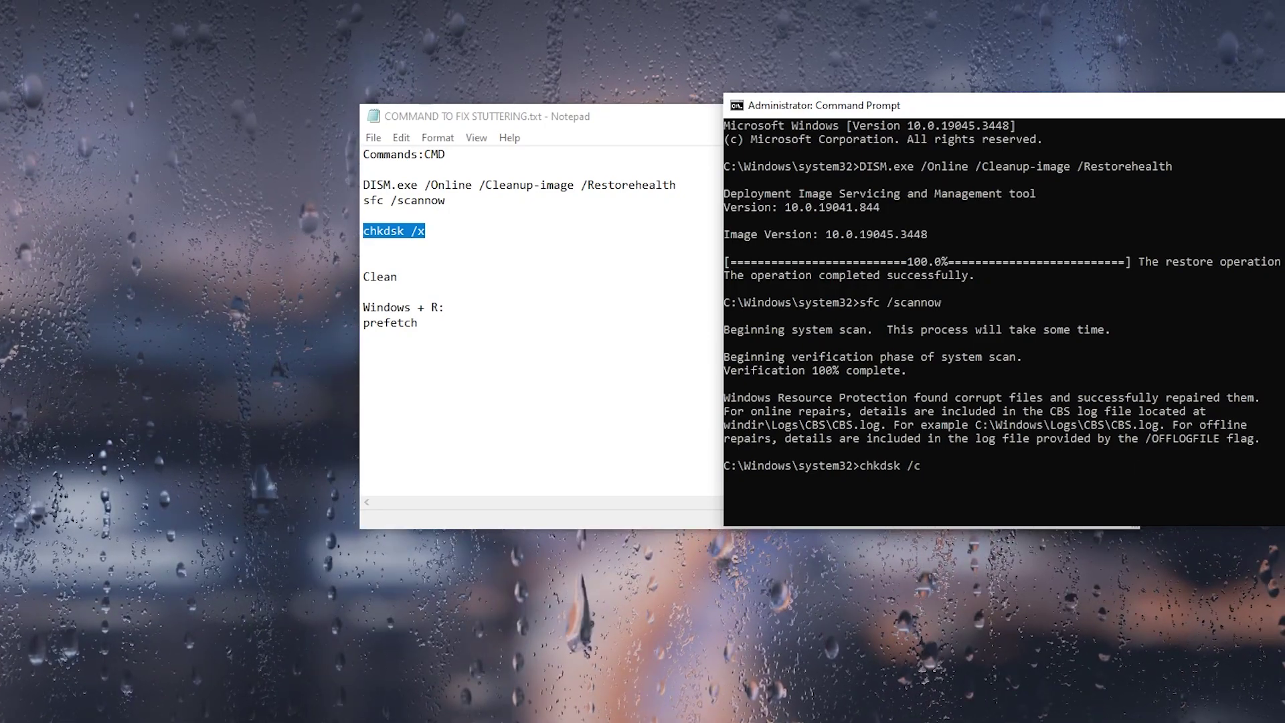
scroll(887, 428, "down", 2)
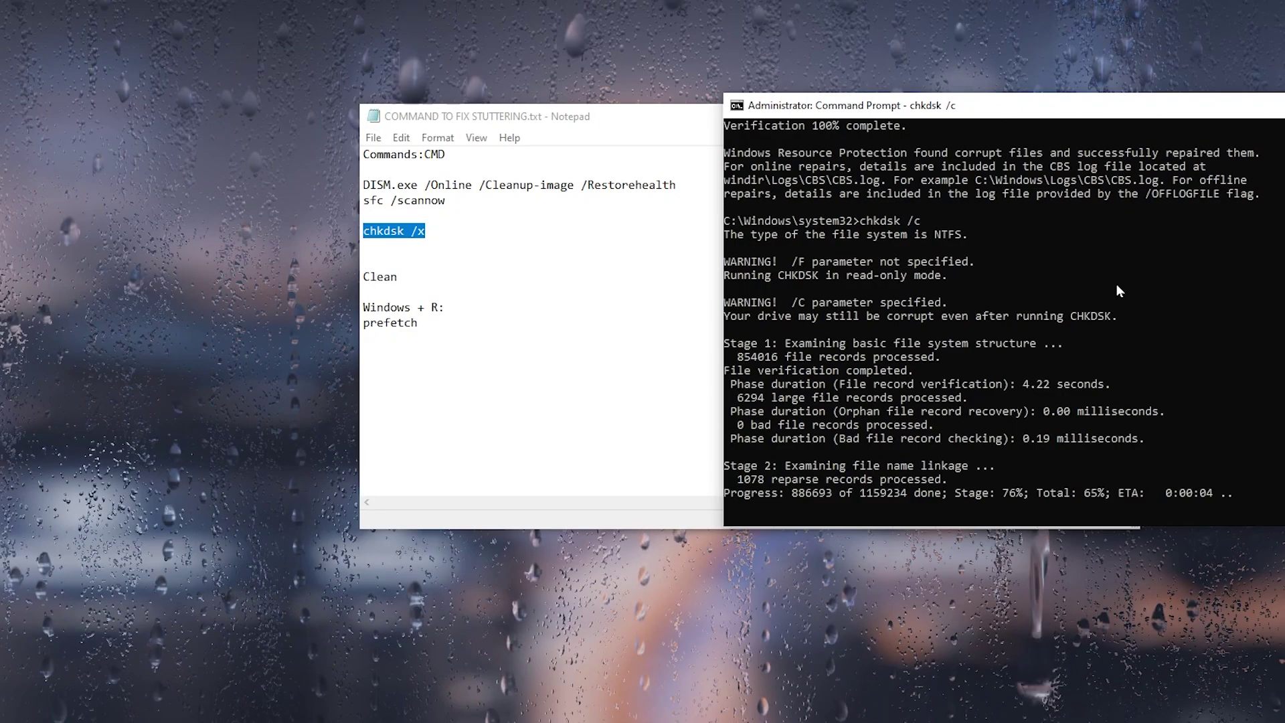
scroll(974, 405, "down", 2)
scroll(1026, 431, "up", 1)
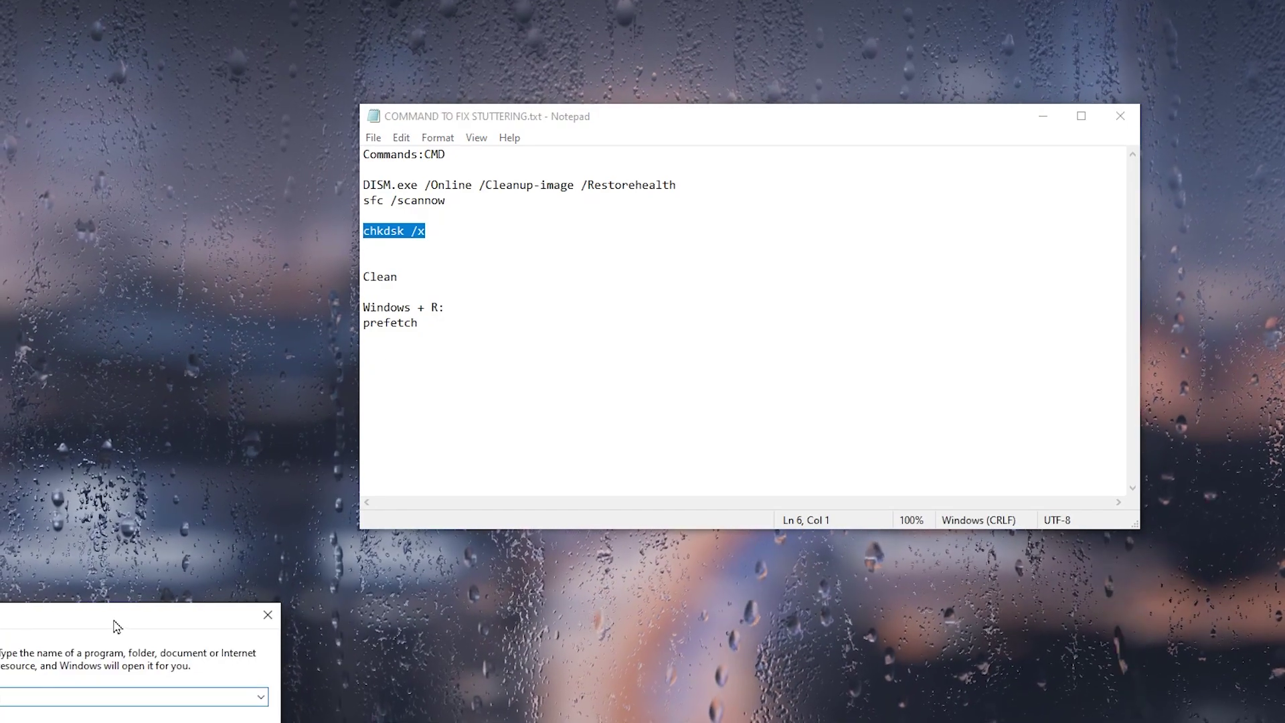
Open prefetch from the Run box, grant access, and delete all 283 files inside.
left_click_drag(115, 626, 323, 513)
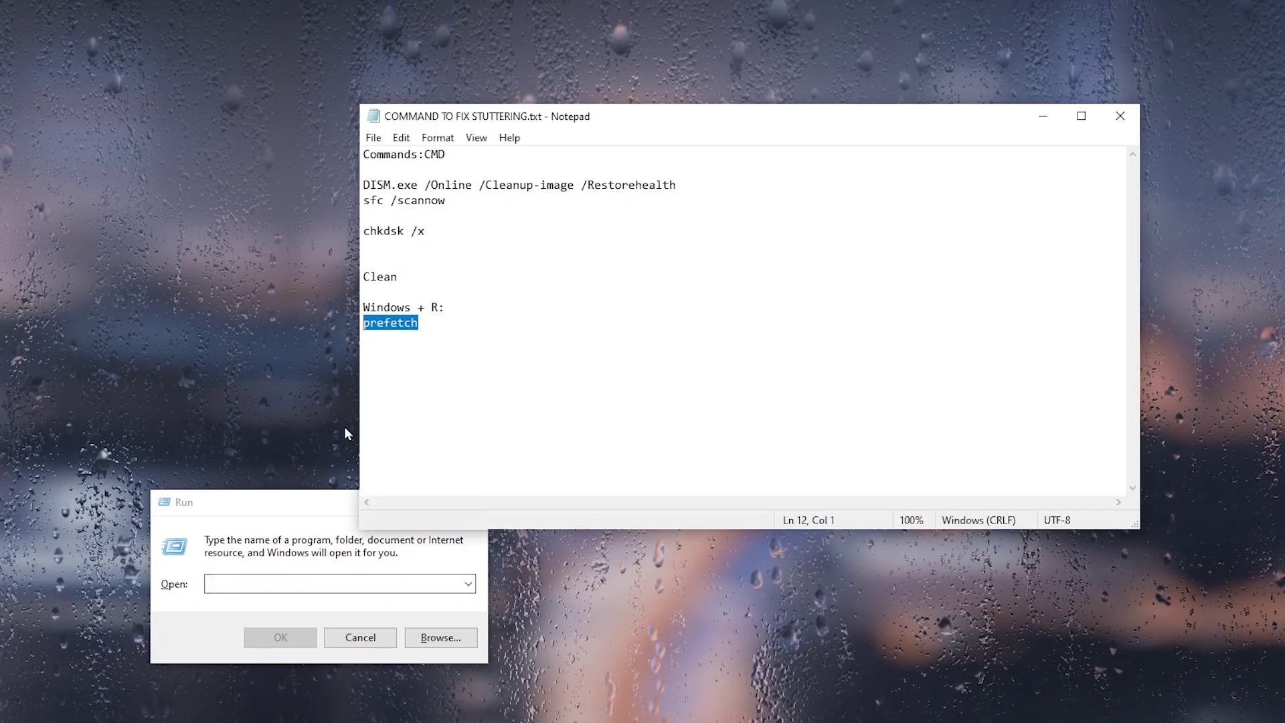
key("ctrl+v")
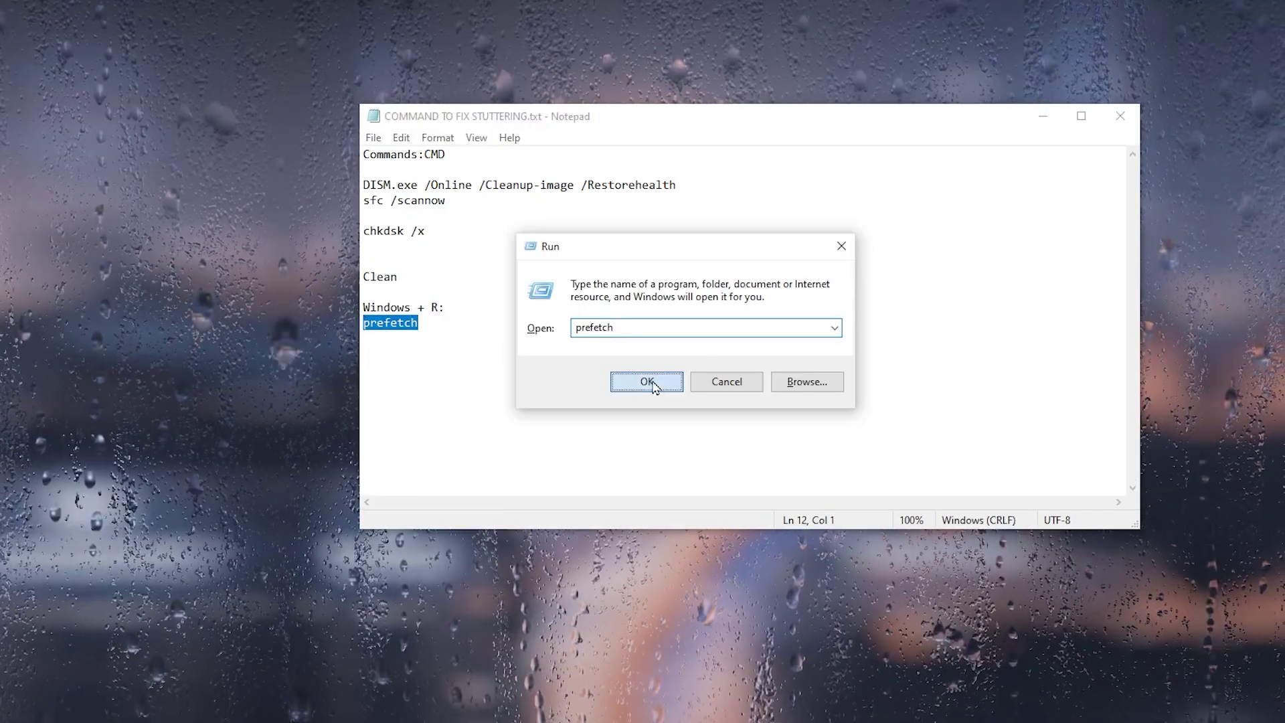
left_click(648, 382)
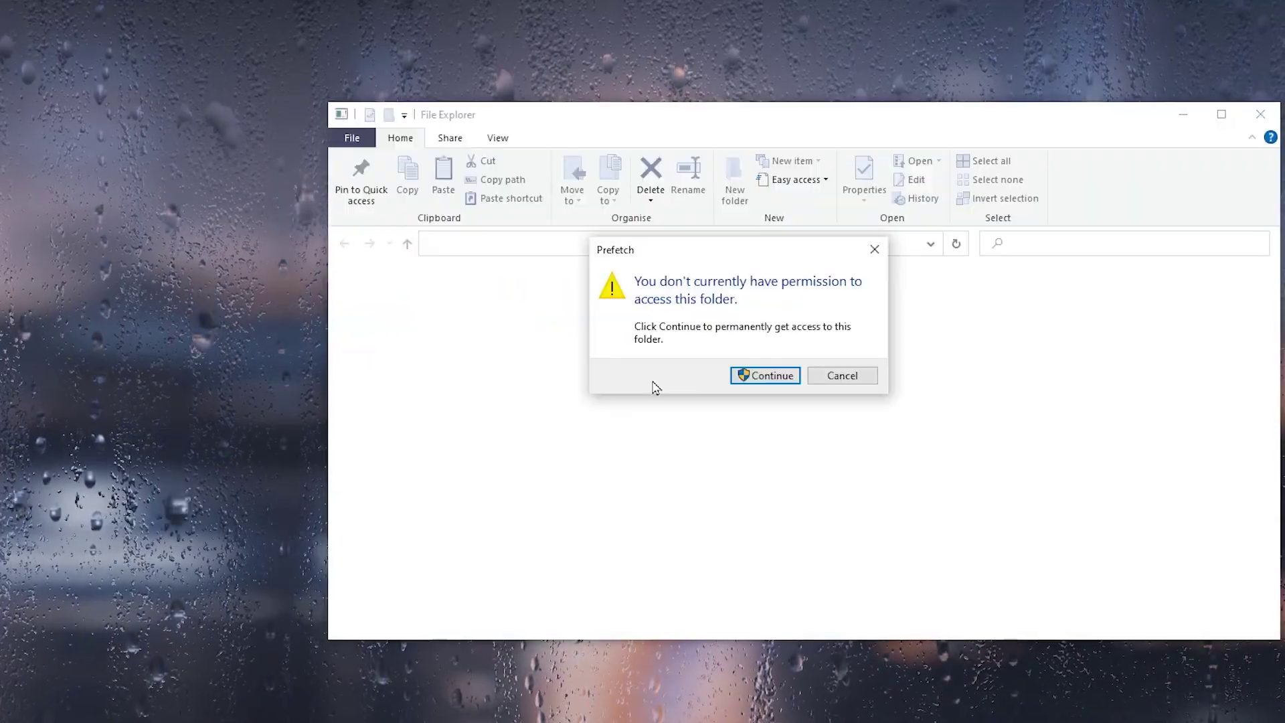
left_click(766, 379)
scroll(568, 383, "down", 2)
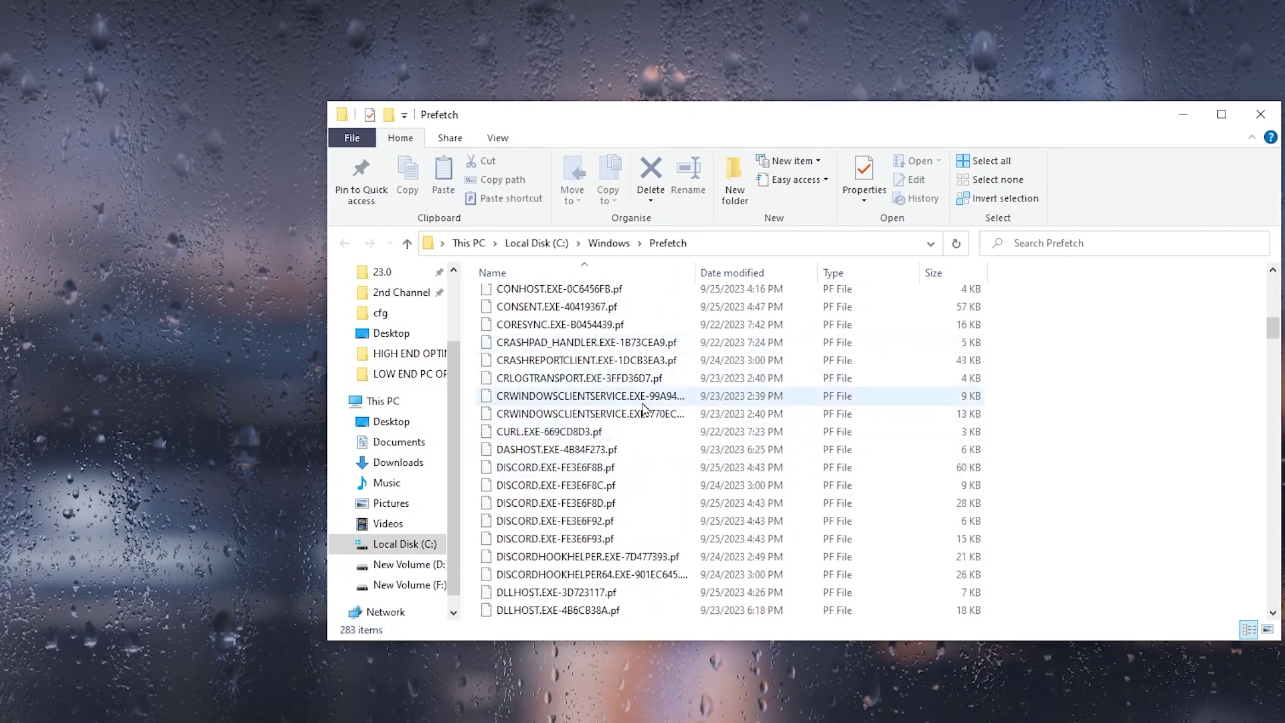
key("ctrl+a")
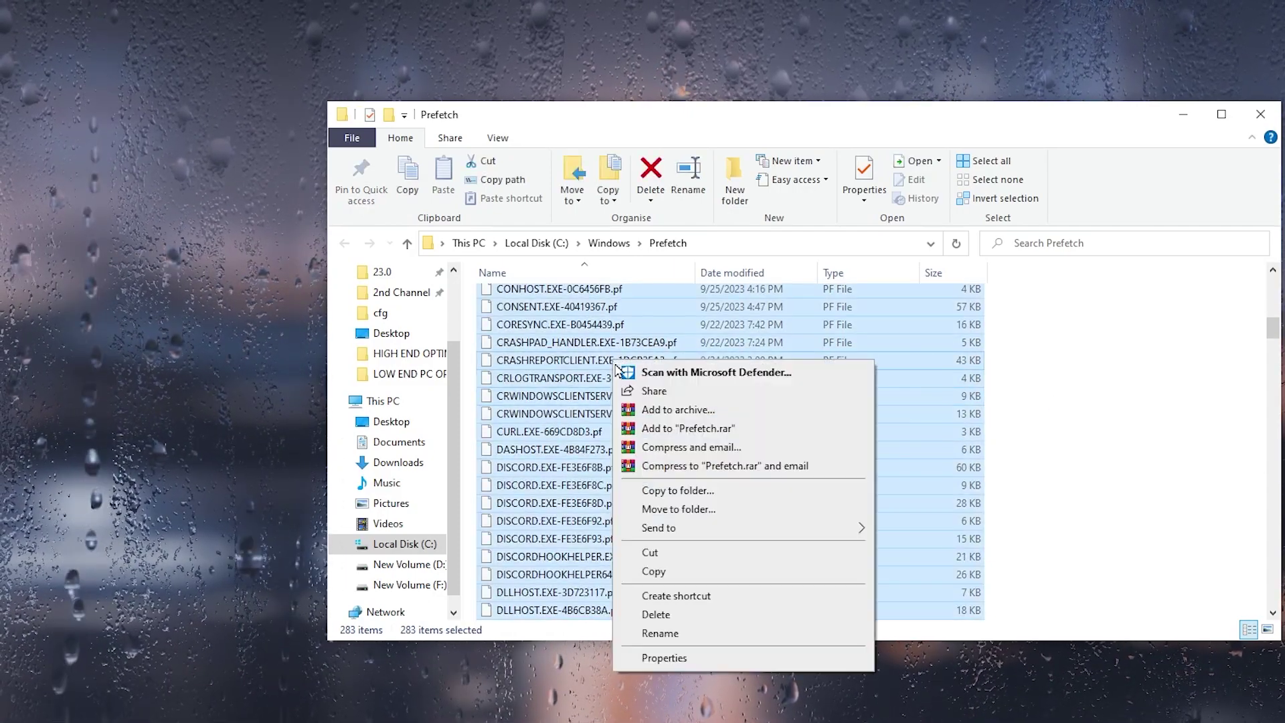
key("Delete")
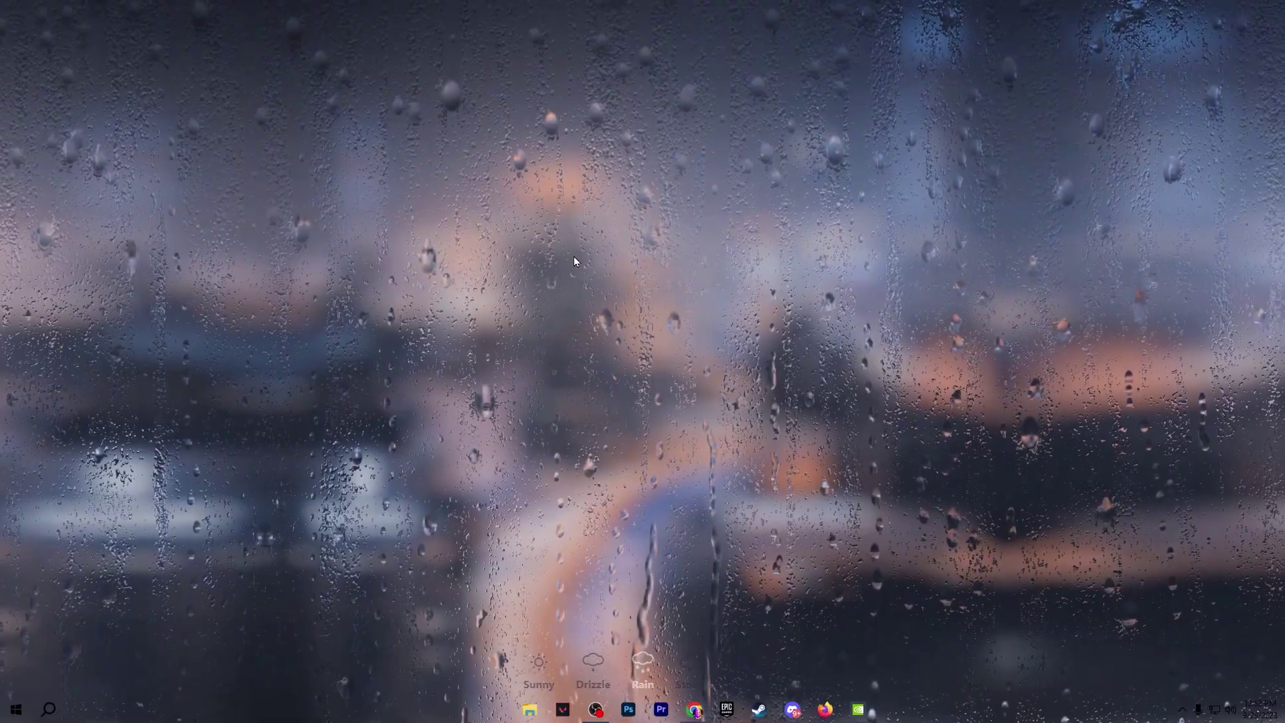
In Task Manager's Startup apps list, disable MSPCManager and Internet Download Manager.
right_click(332, 708)
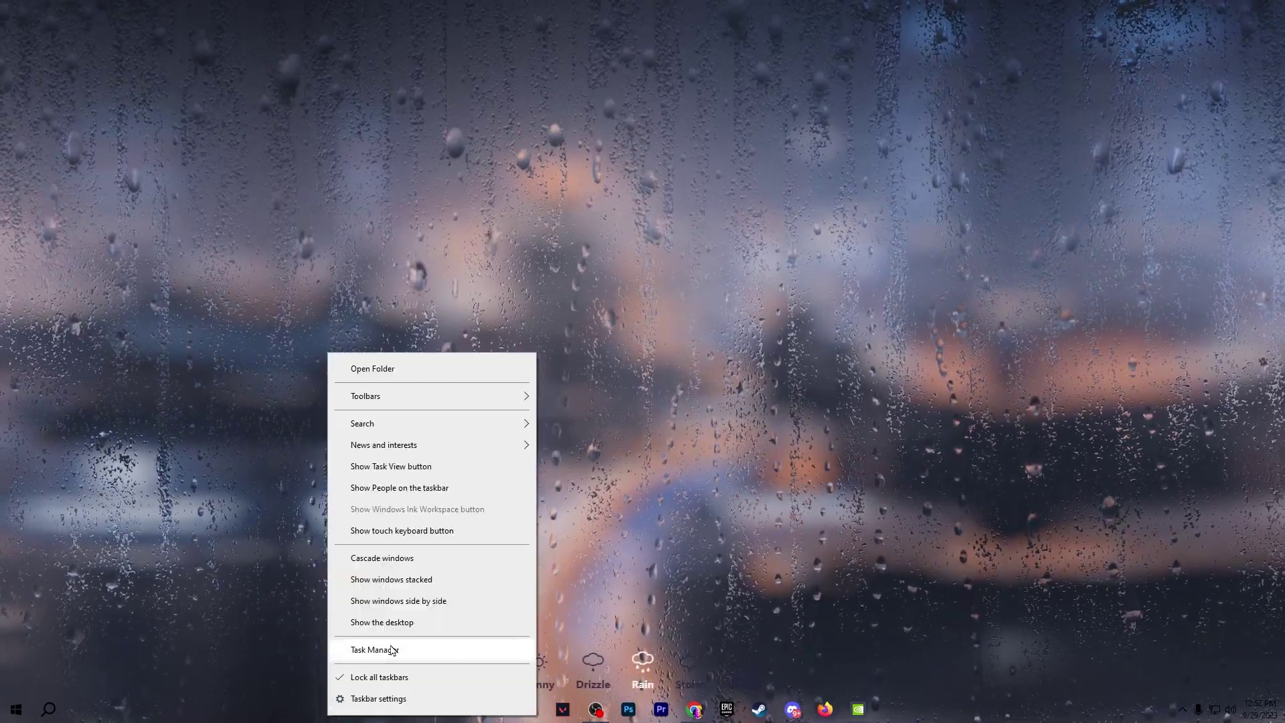
left_click(381, 646)
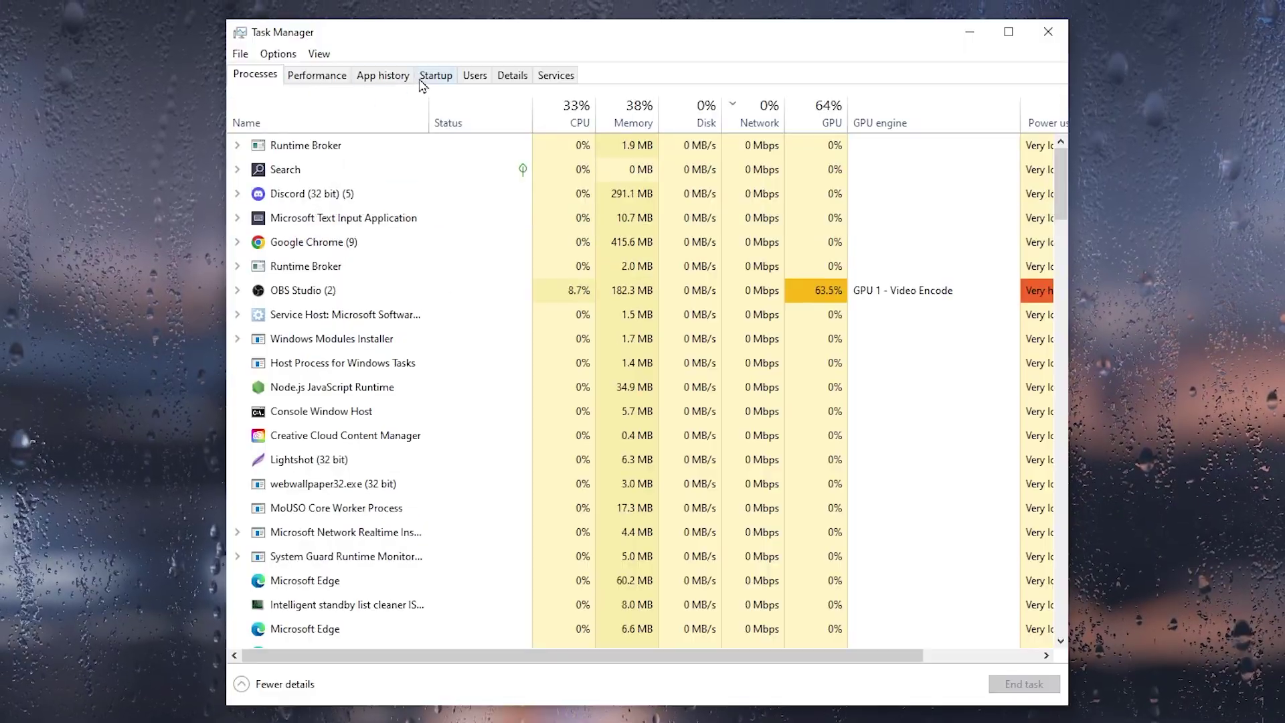
left_click(475, 131)
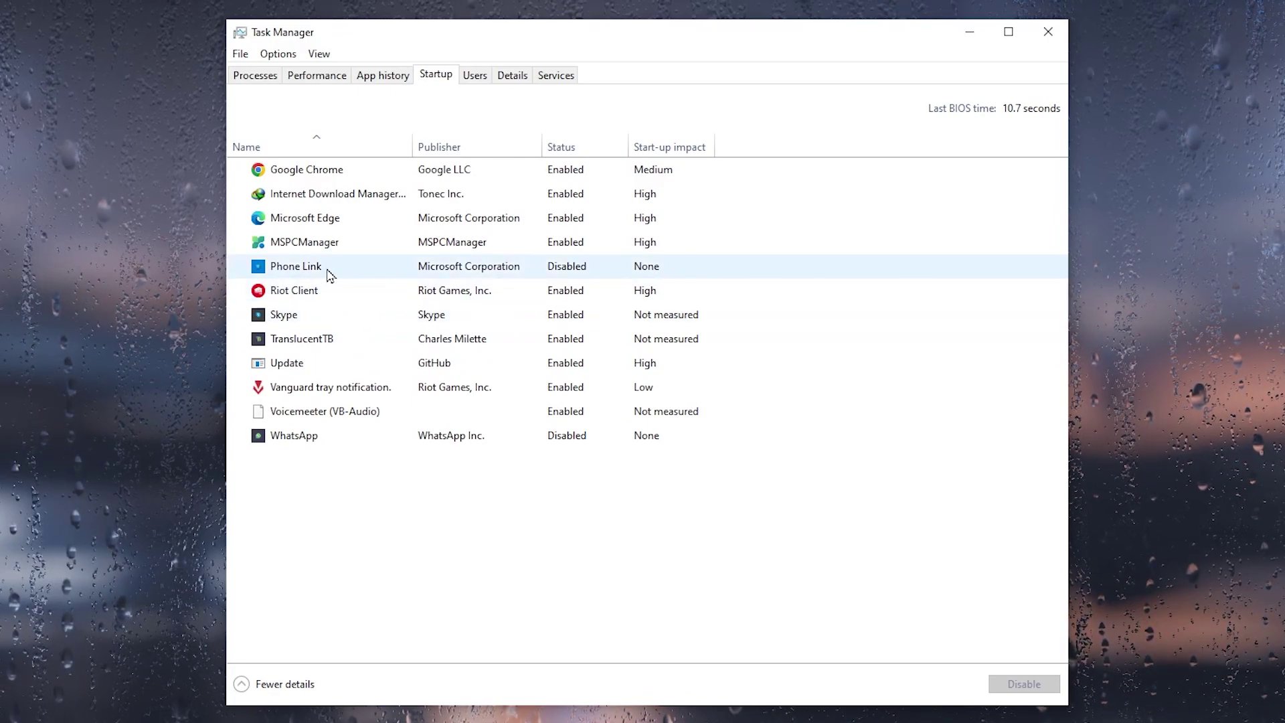
right_click(297, 246)
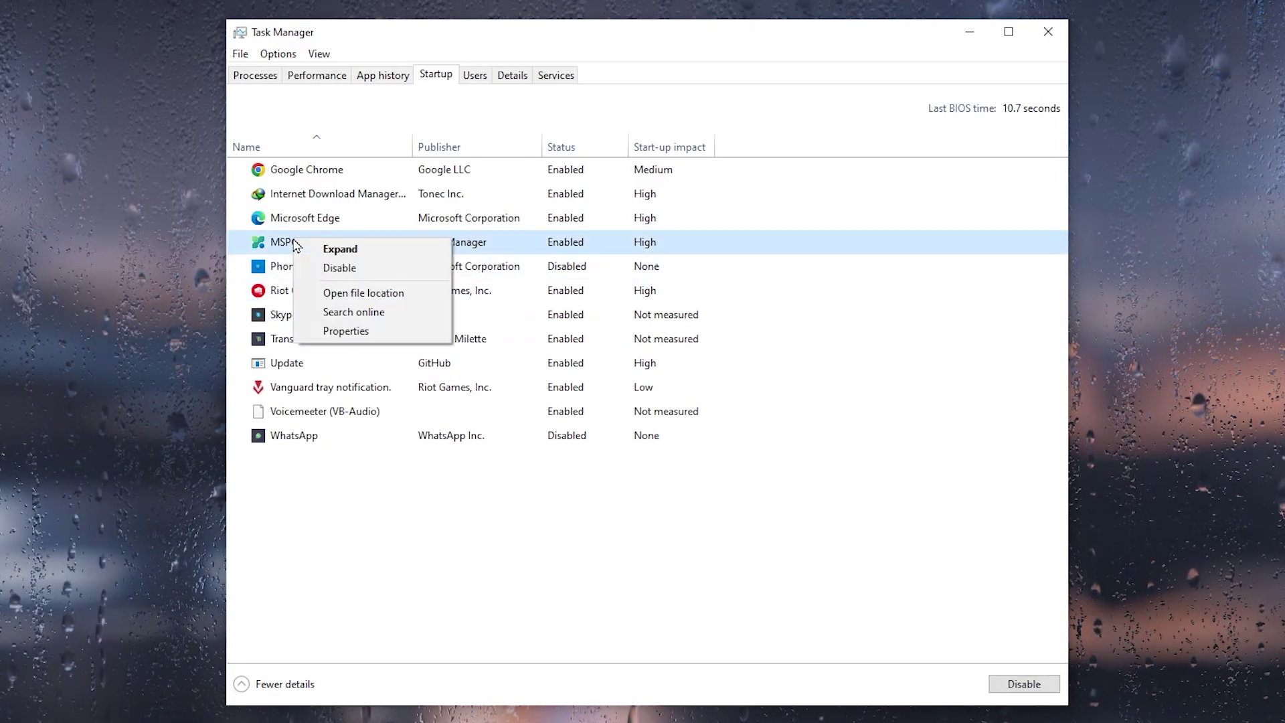
left_click(351, 276)
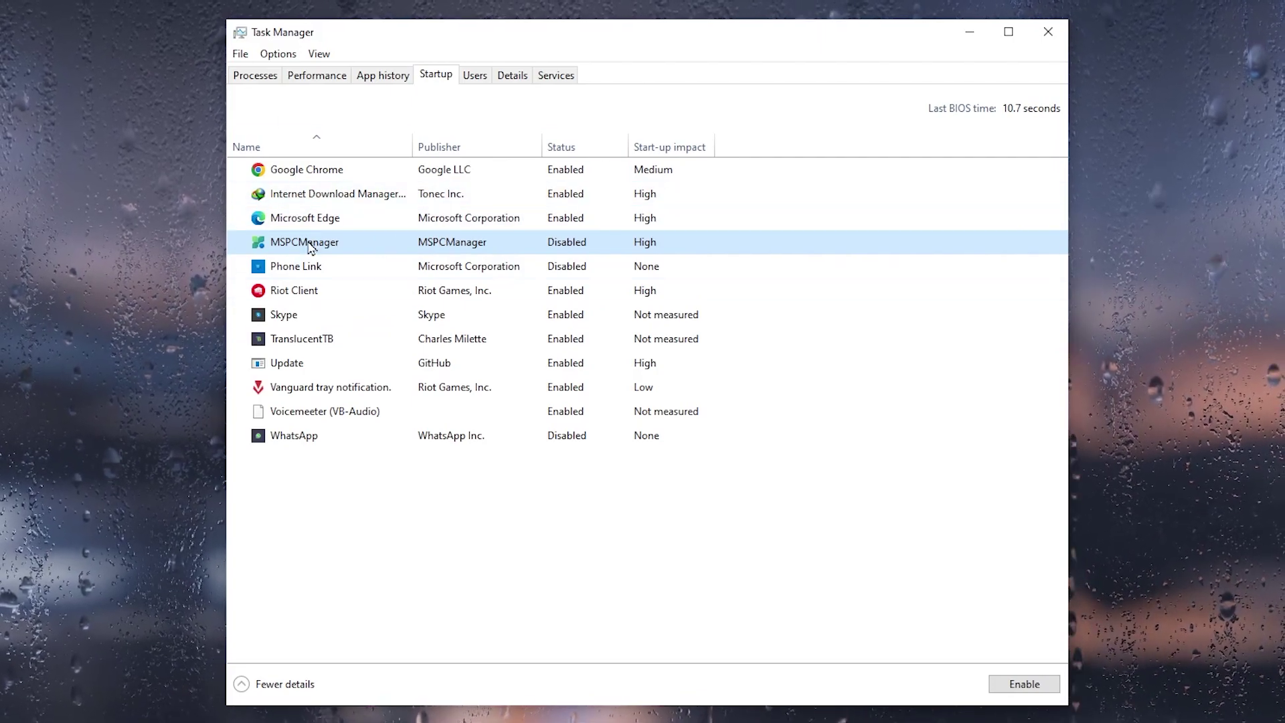
right_click(260, 201)
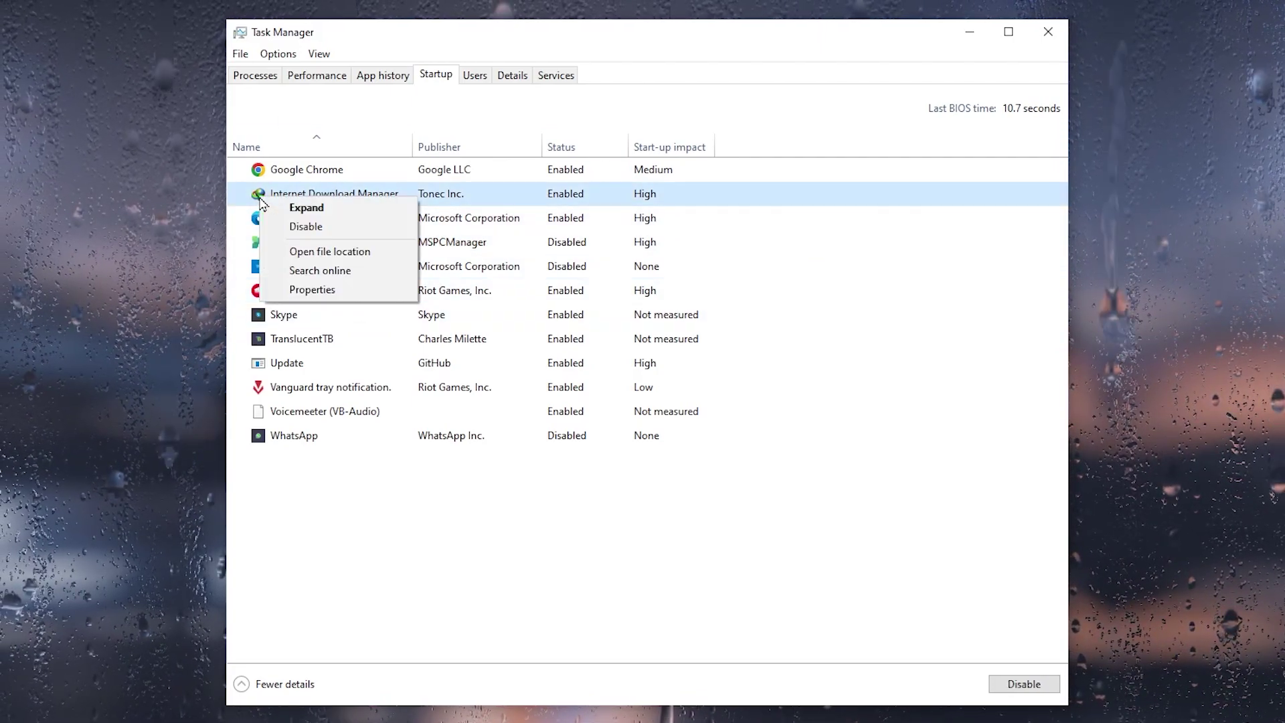
left_click(311, 228)
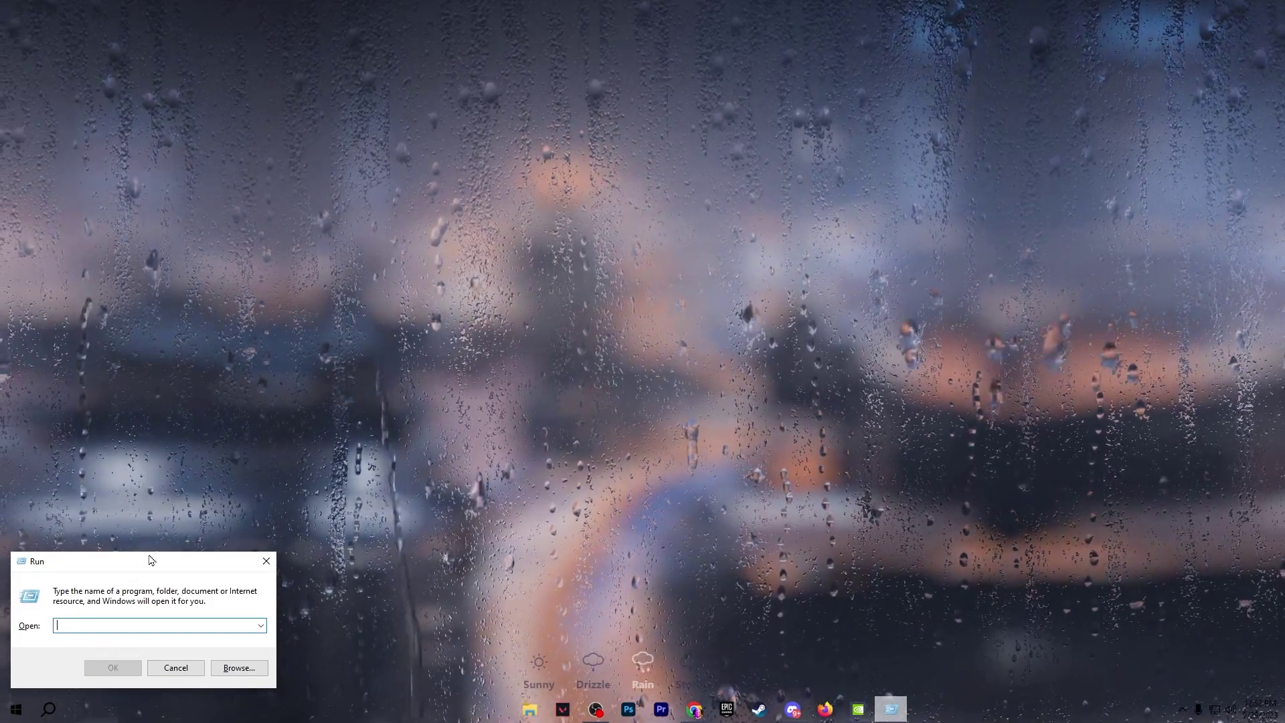
Run msconfig and under Boot > Advanced options set Number of processors to 16.
left_click_drag(146, 557, 683, 300)
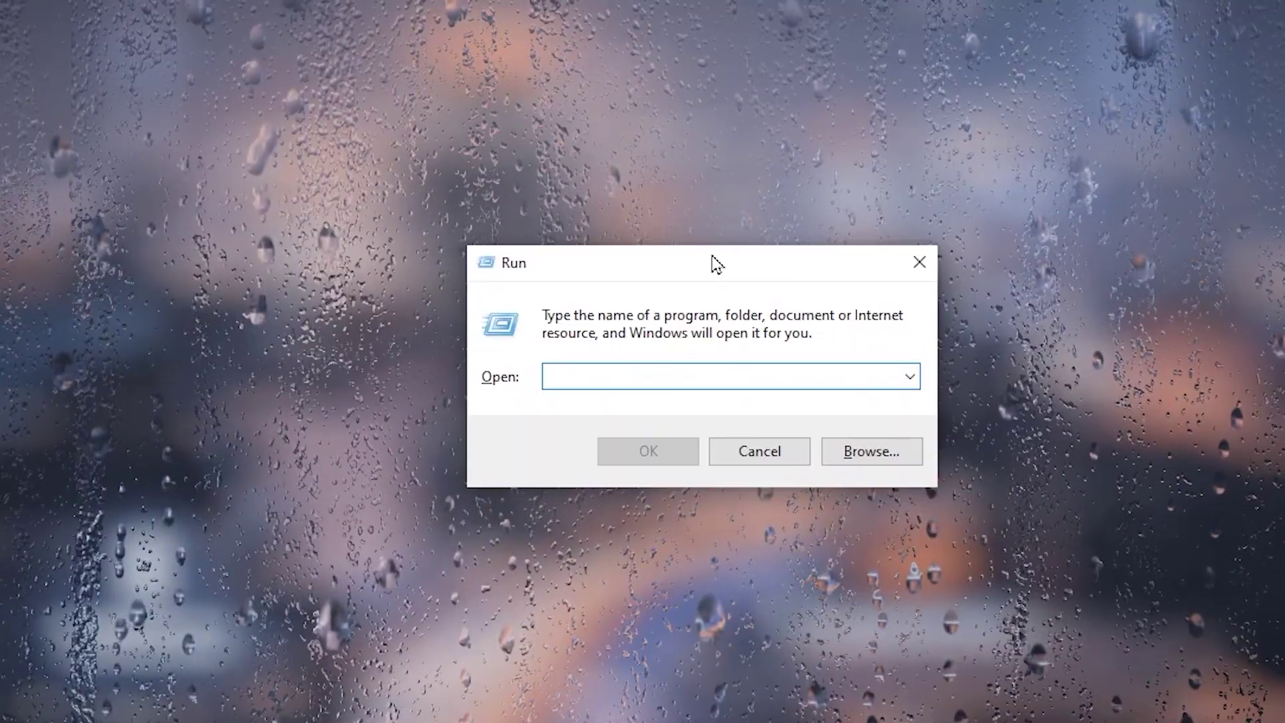
type("ms")
key("Down")
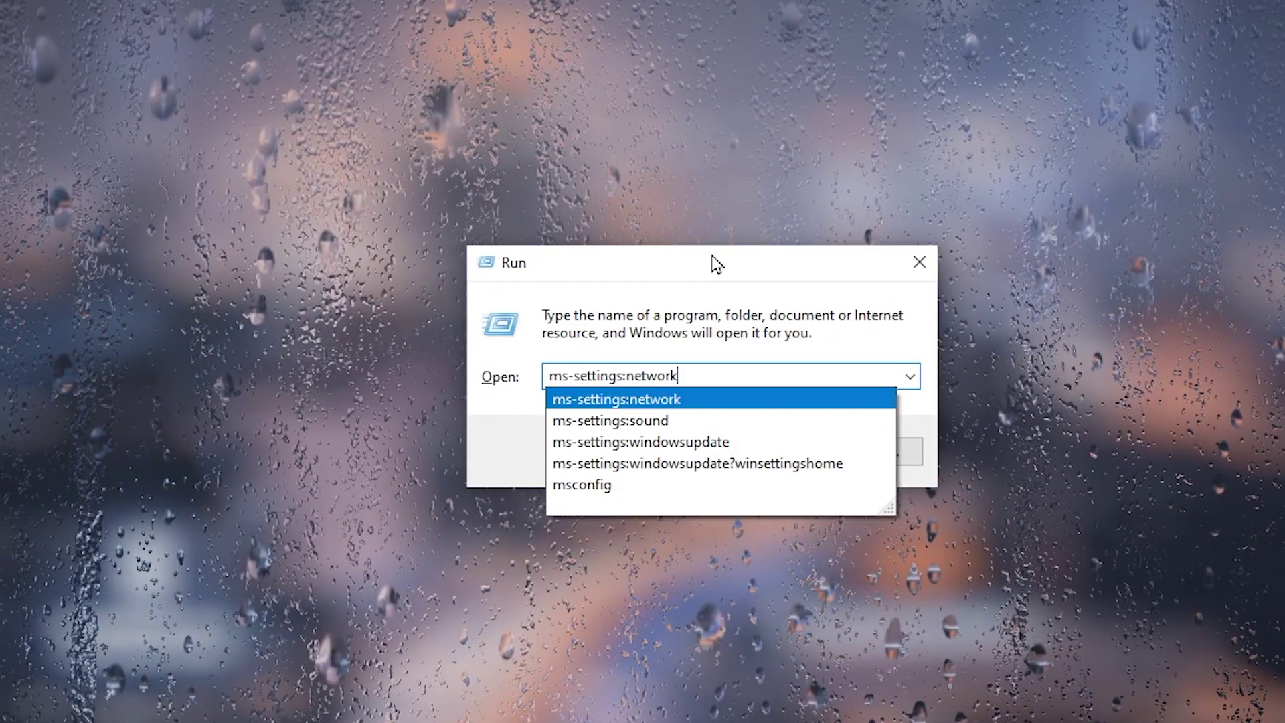
key("Down")
key("Down")
key("Down")
key("Return")
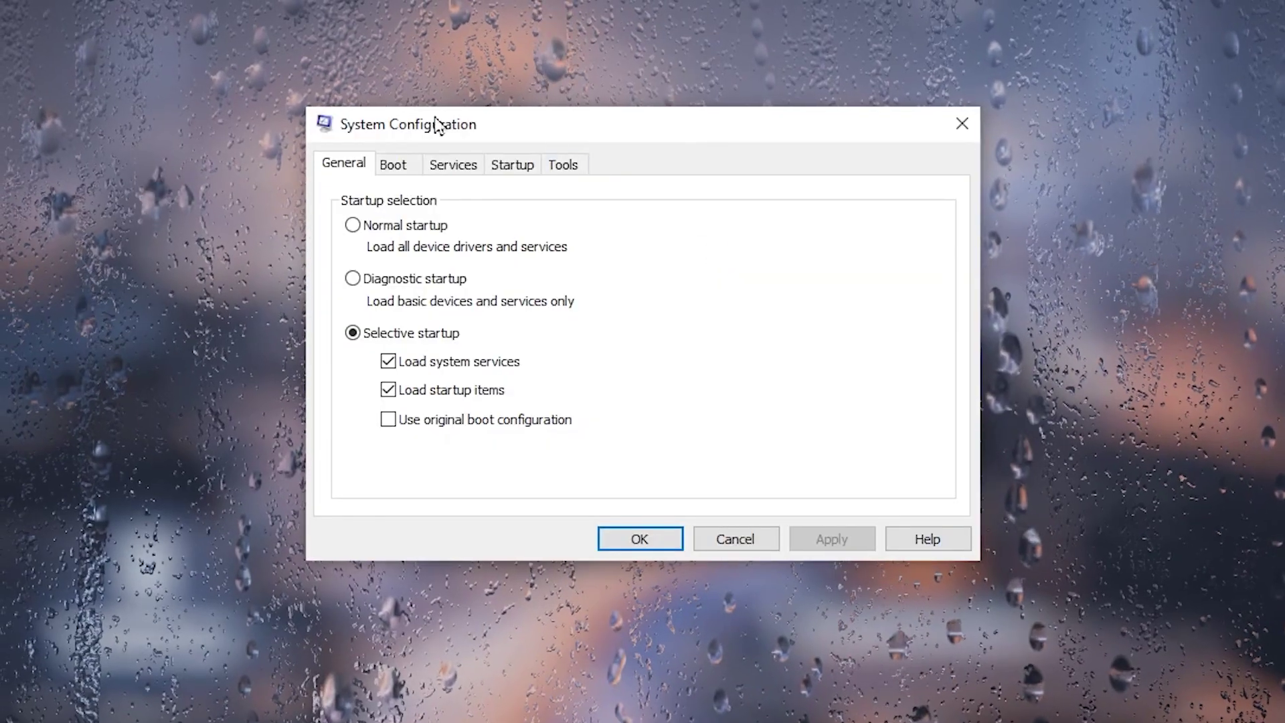
left_click(391, 164)
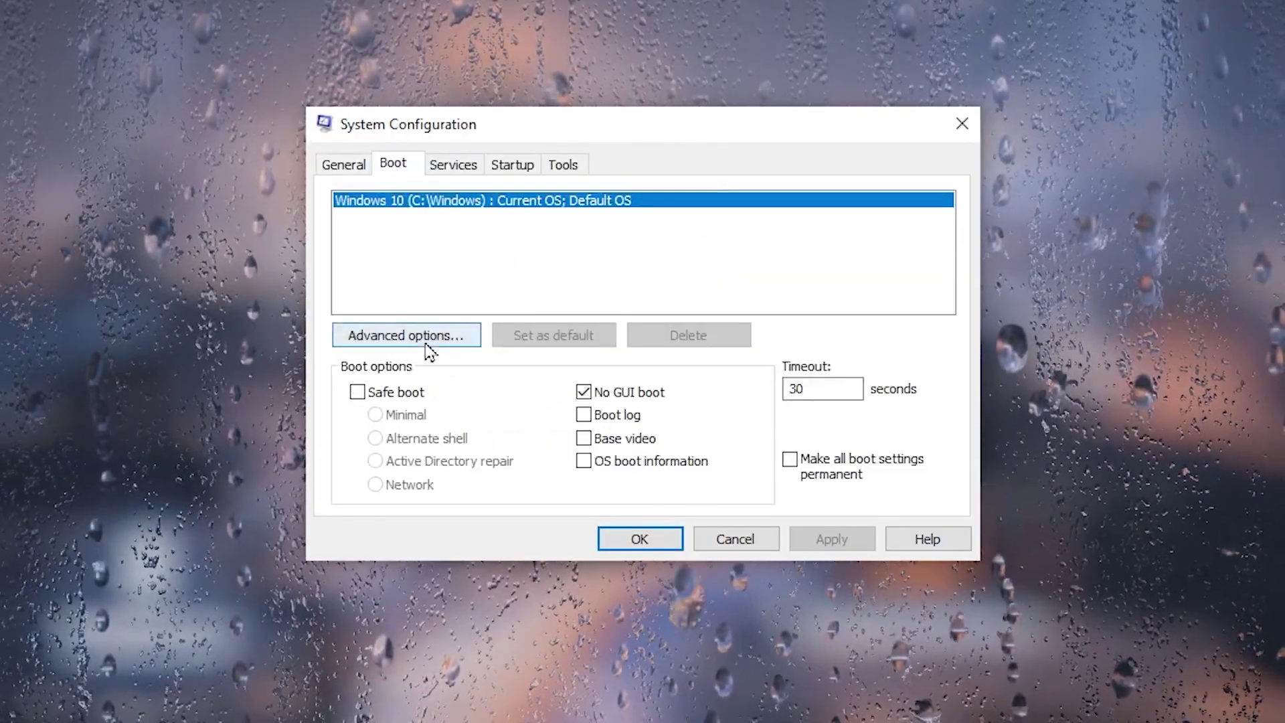
left_click(429, 351)
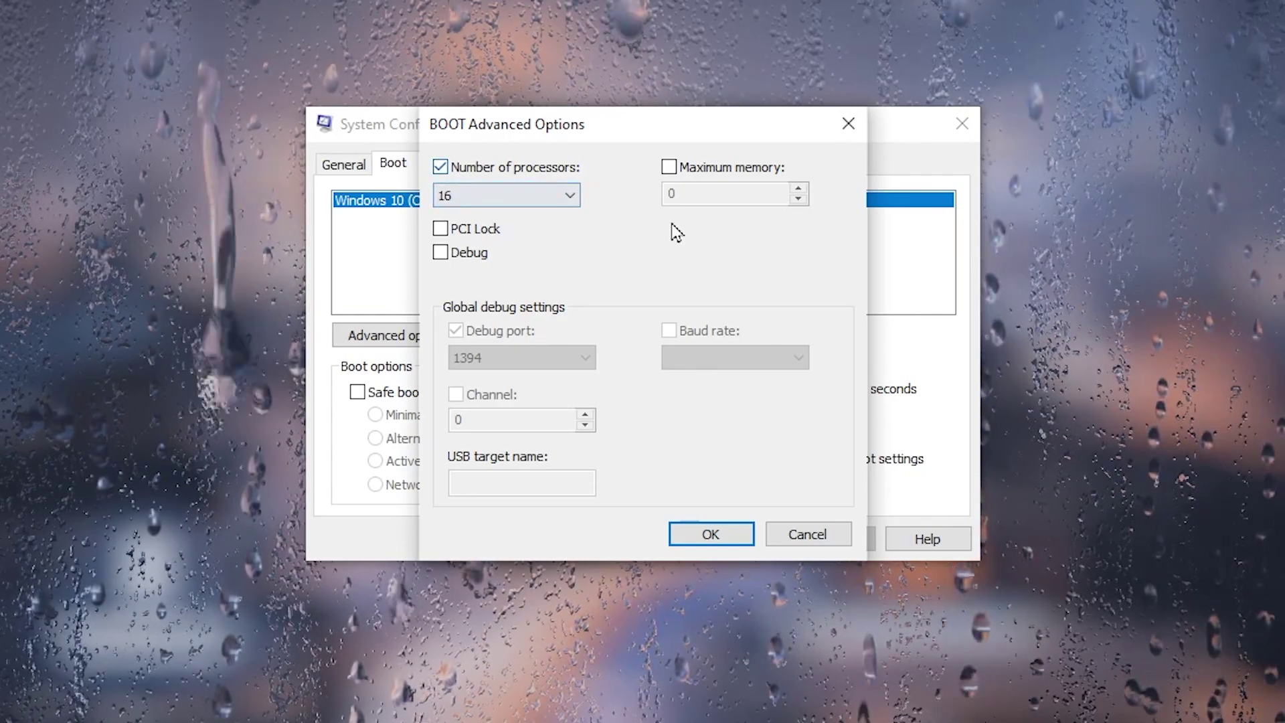
left_click(718, 541)
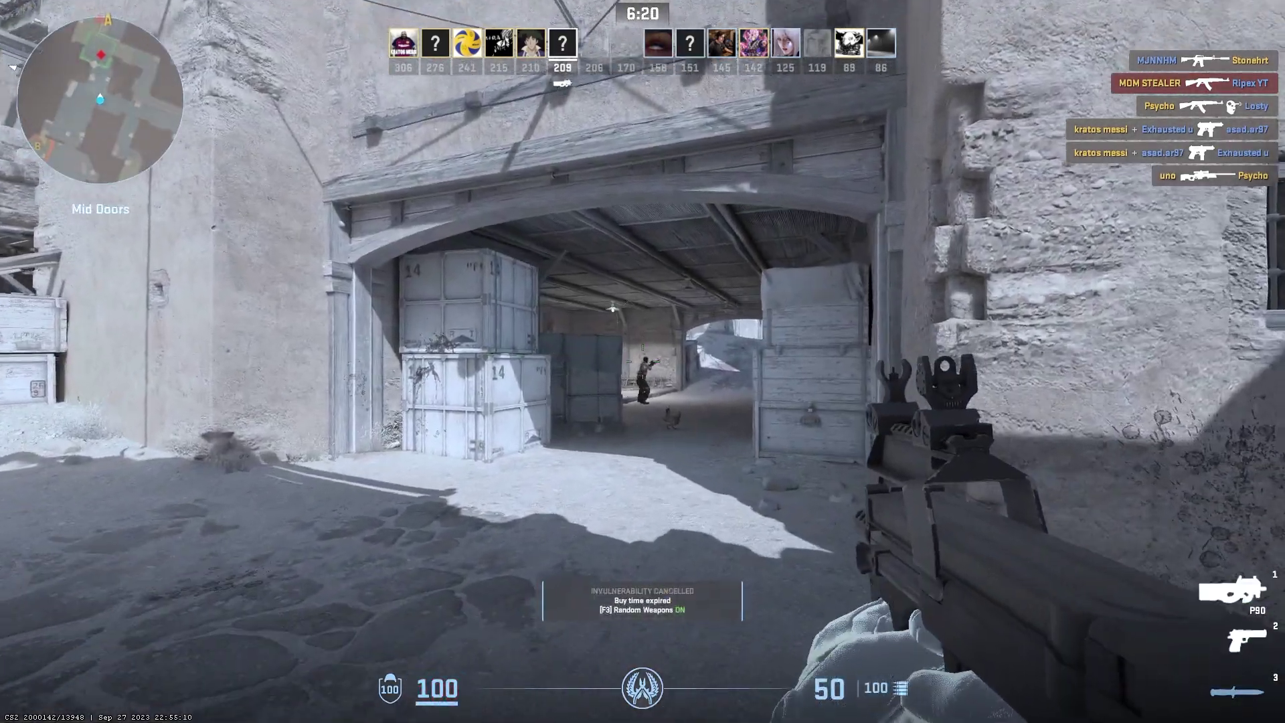
Push through Mid Doors with the P90 and kill the enemy at the archway, earning 11 points.
left_click(643, 362)
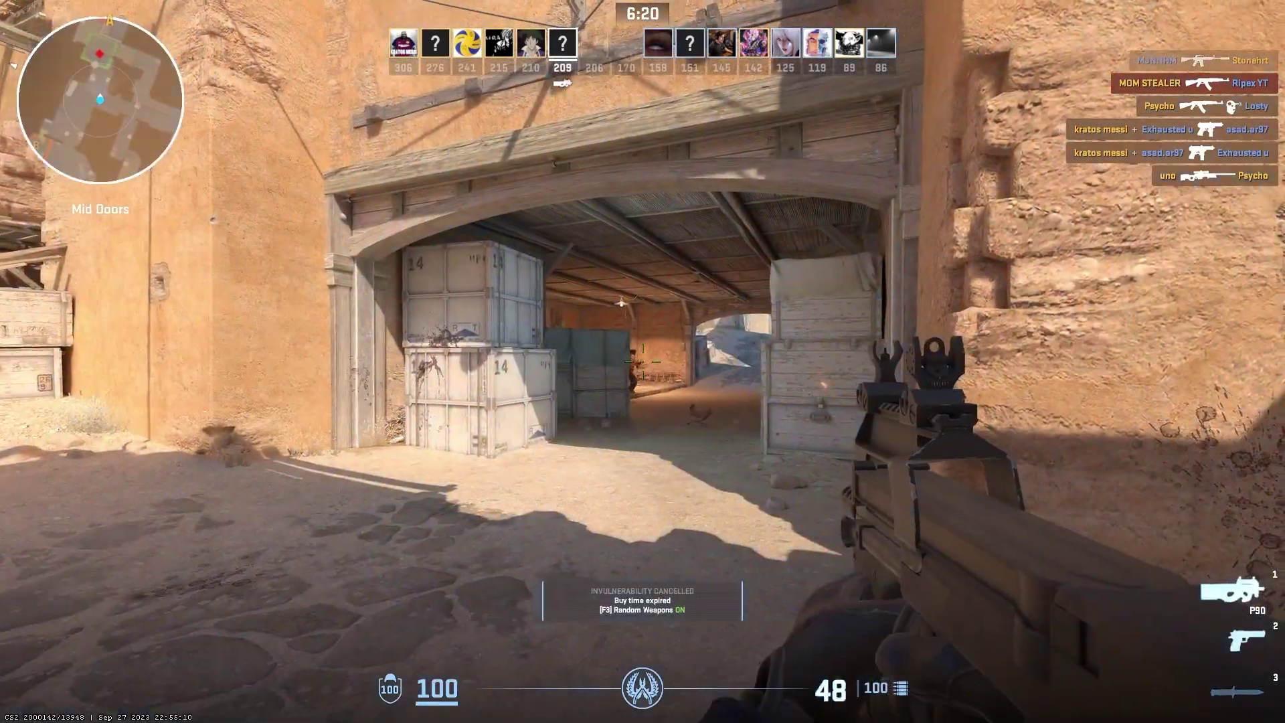
left_click(642, 361)
key("w")
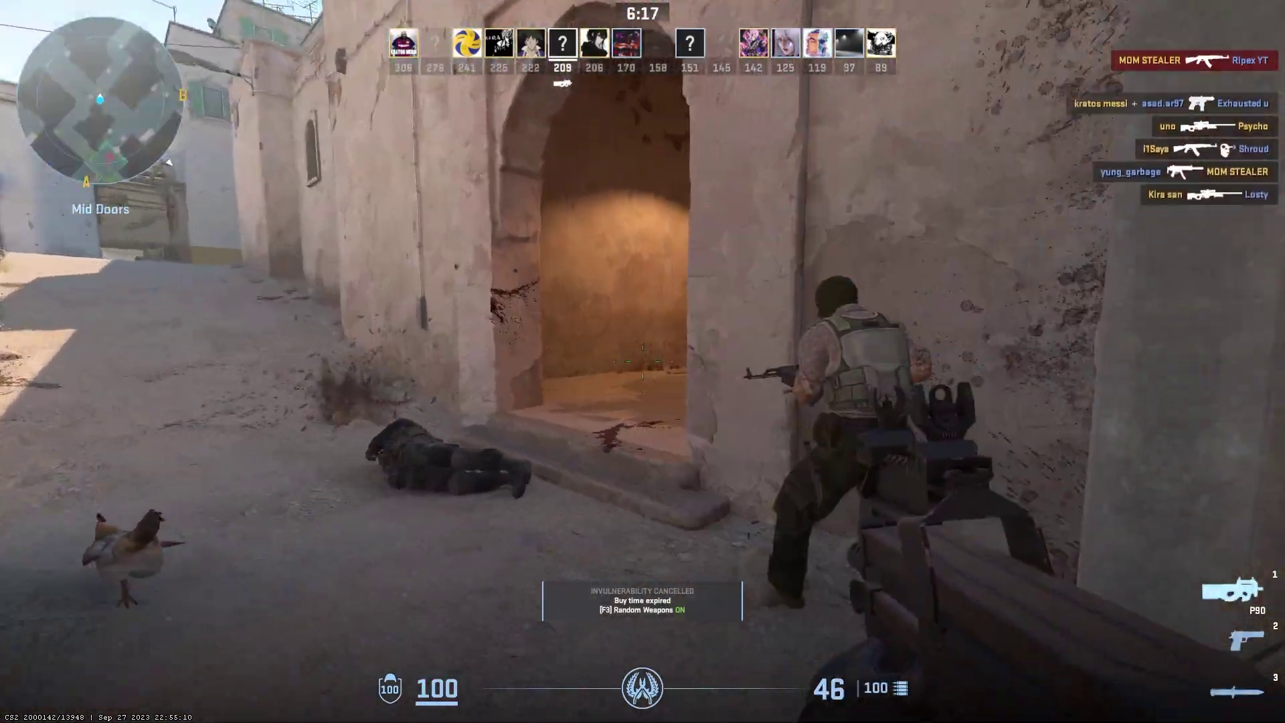
left_click(643, 361)
left_click(643, 362)
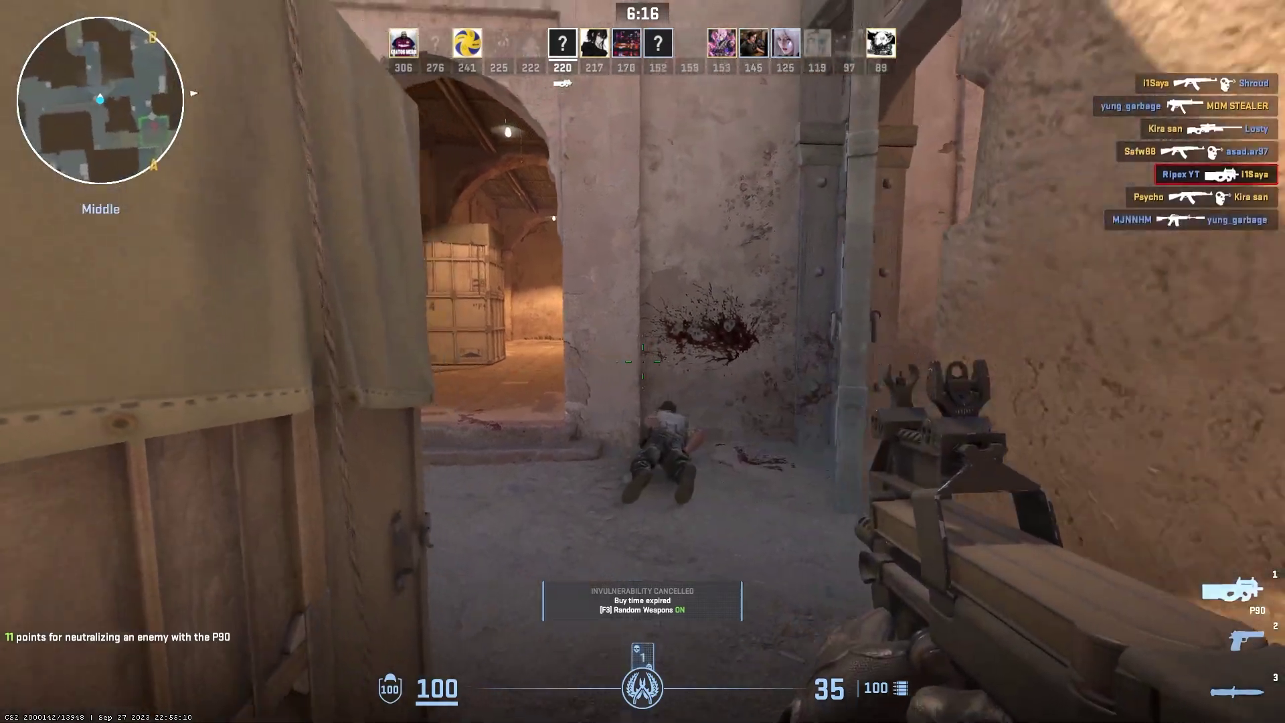
key("s")
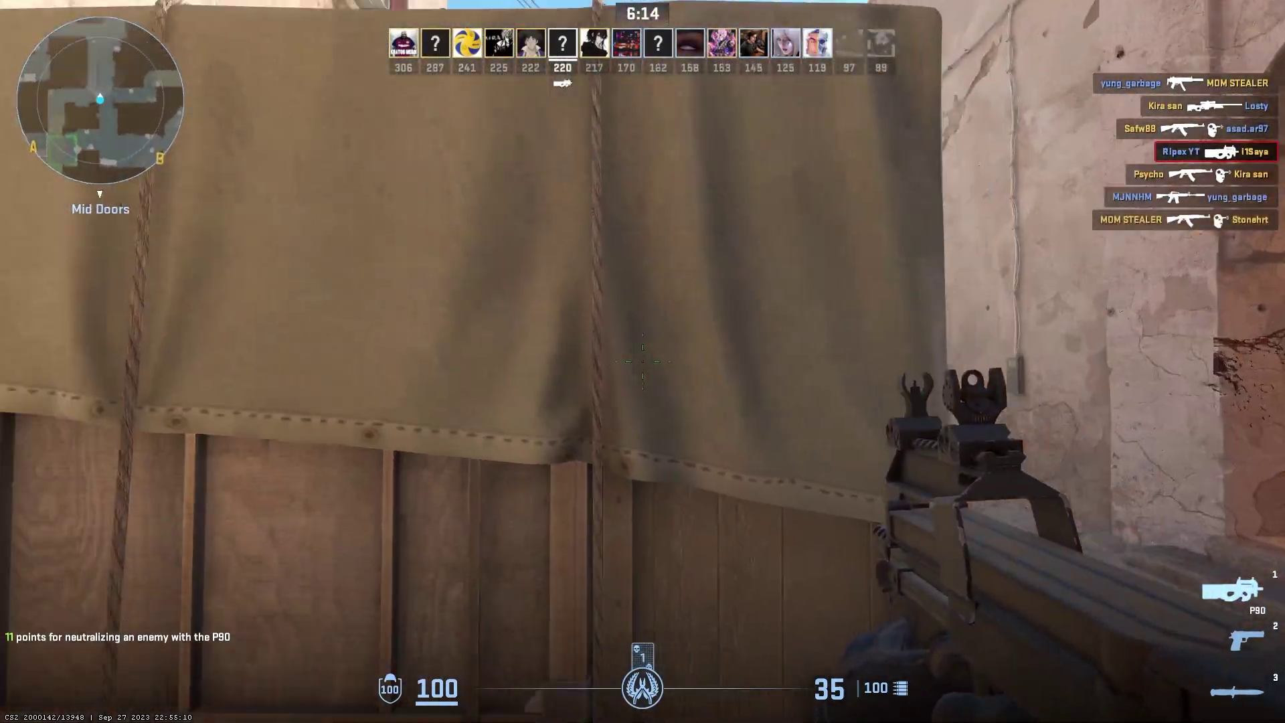